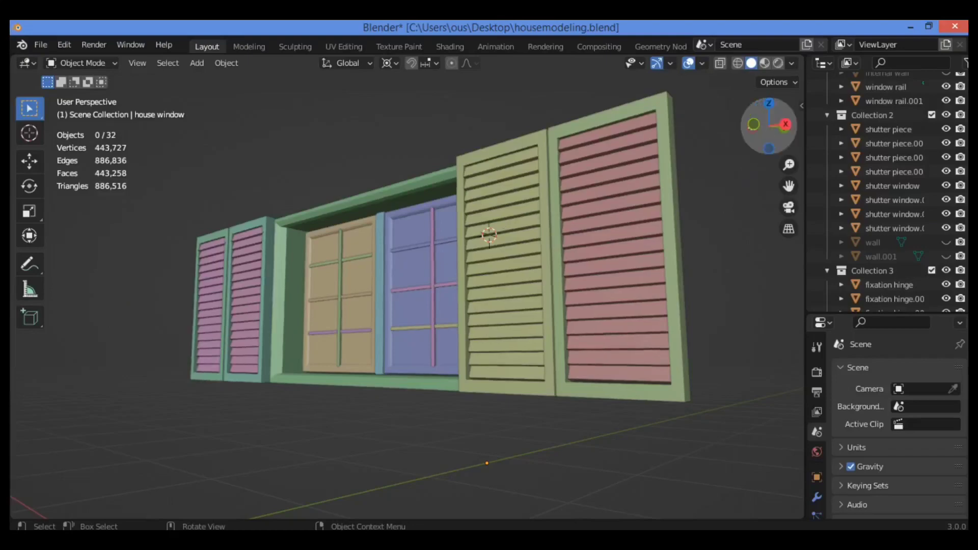
Step: Hide the house window frame surrounding the two window sashes
middle_click_drag(489, 285, 375, 286)
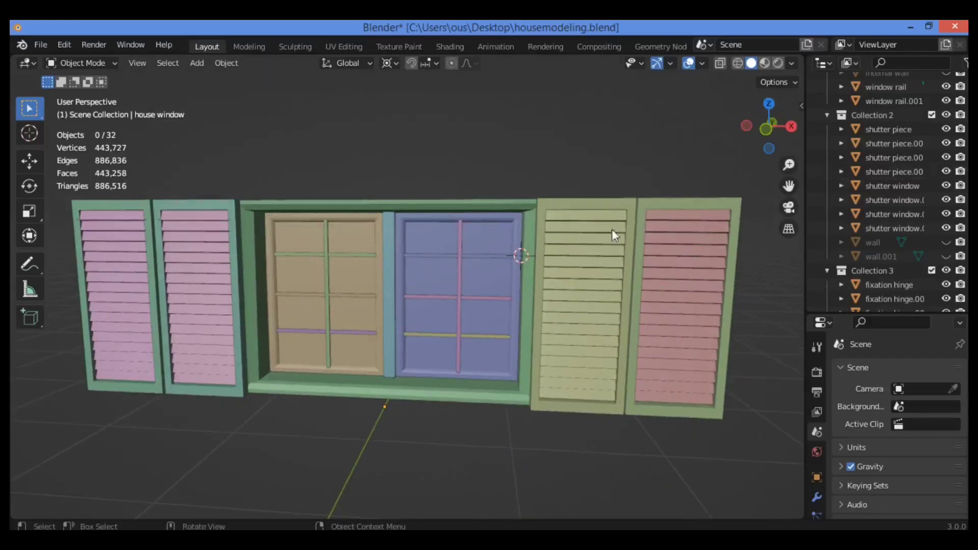
left_click_drag(788, 186, 534, 204)
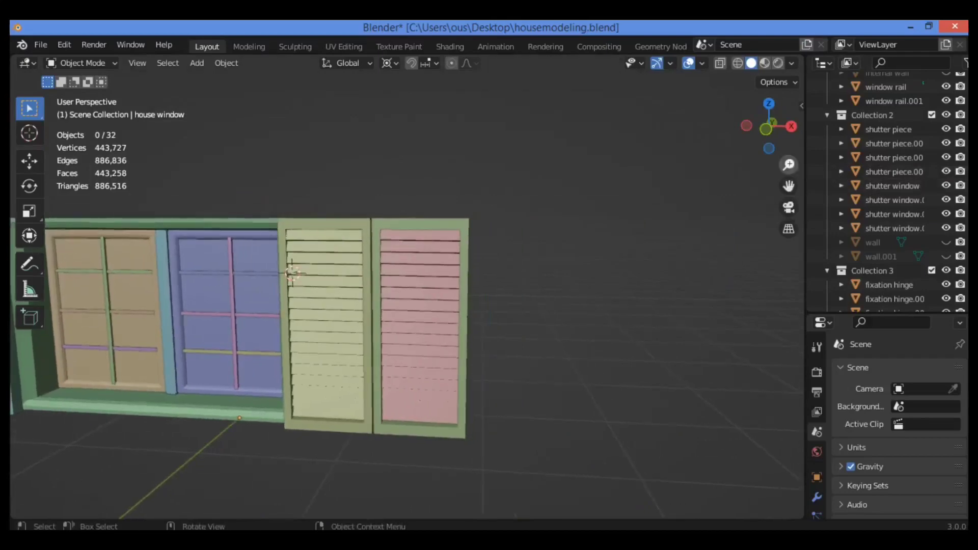
mouse_move(788, 164)
left_mouse_down()
mouse_move(788, 139)
mouse_move(775, 142)
mouse_move(780, 175)
mouse_move(778, 151)
left_mouse_up()
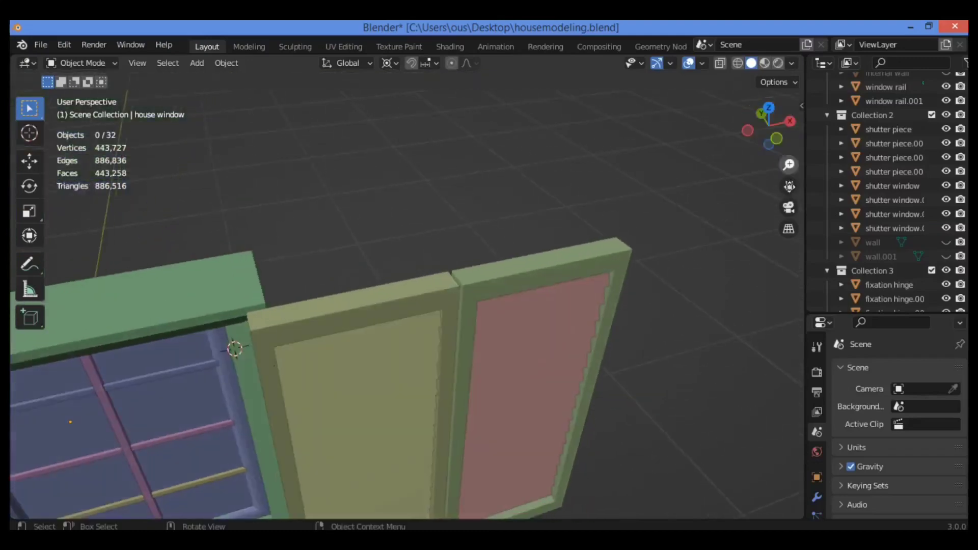
left_click_drag(788, 186, 493, 194)
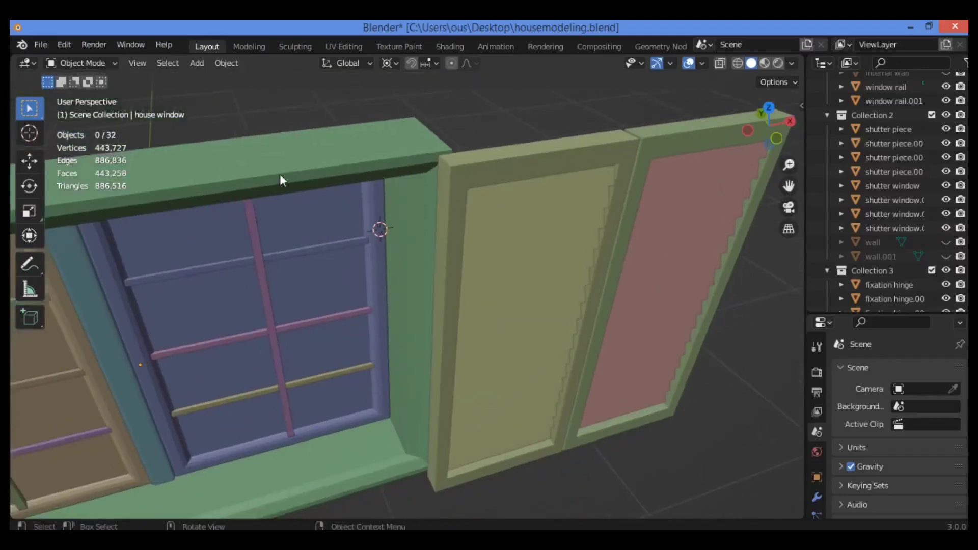
left_click(265, 176)
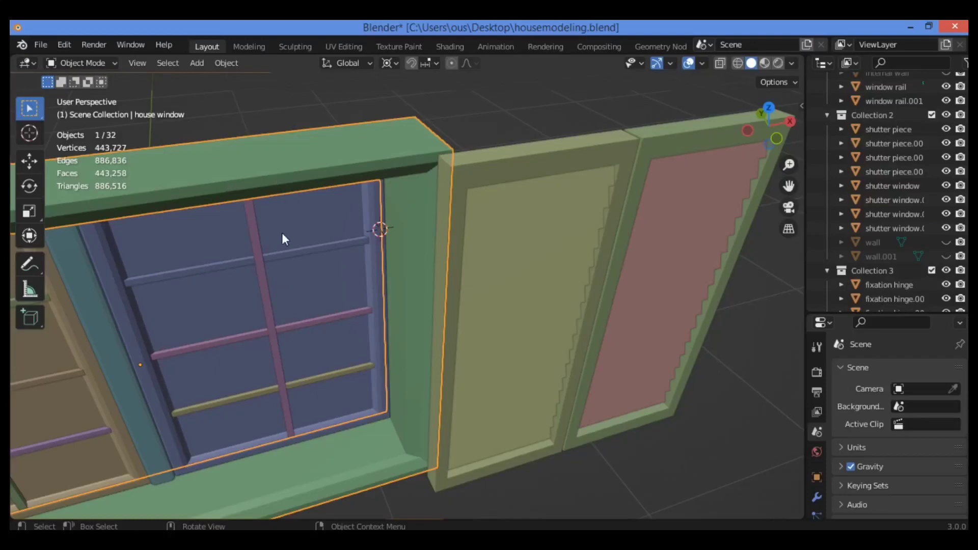
key("Delete")
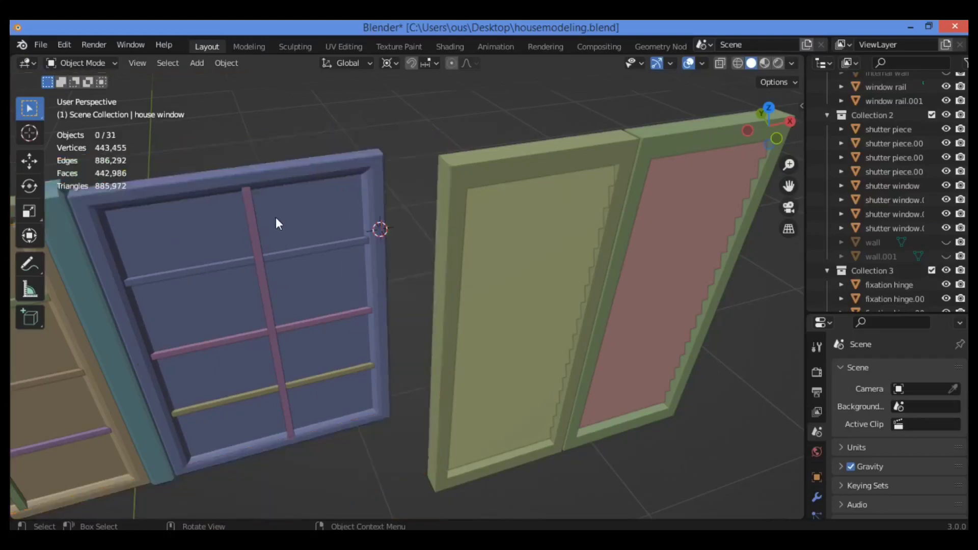
Step: Hide the blue window rail together with its vertical grid bar and upper two horizontal grid bars
left_click(250, 177)
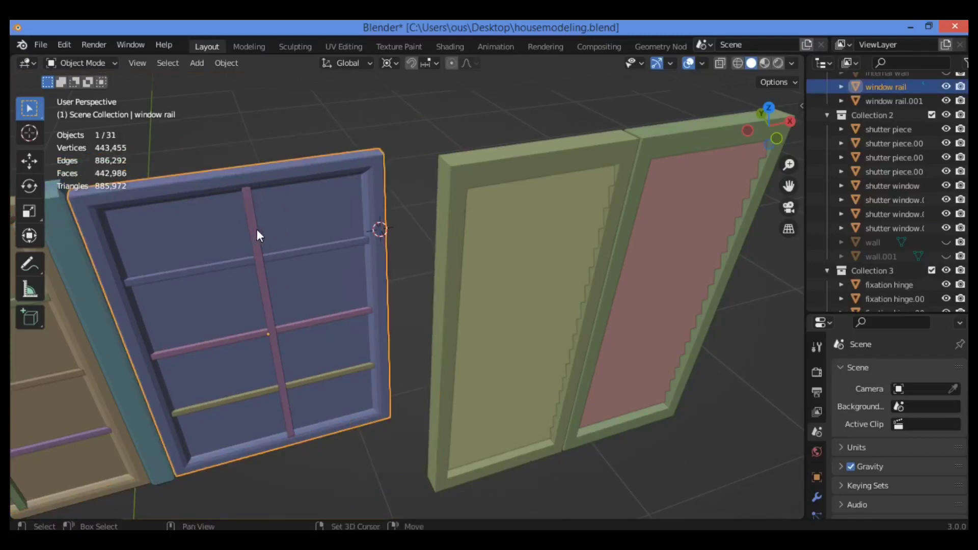
left_click(265, 296, "shift")
left_click(236, 265, "shift")
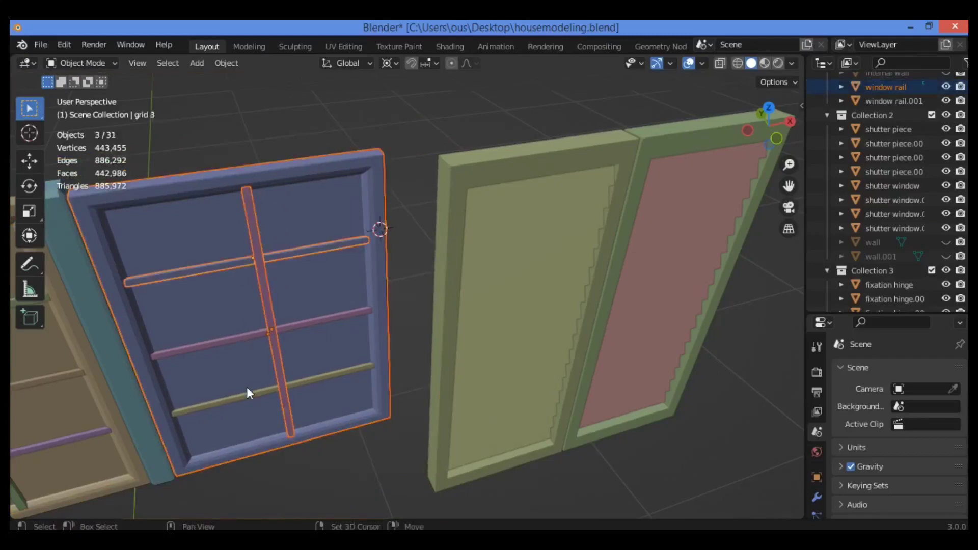
left_click(253, 336, "shift")
left_click(266, 305, "shift")
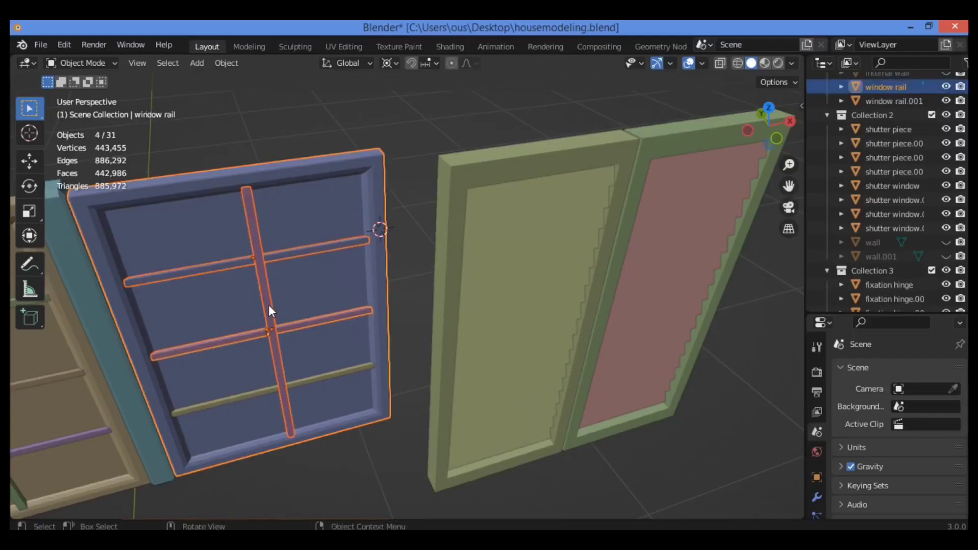
key("h")
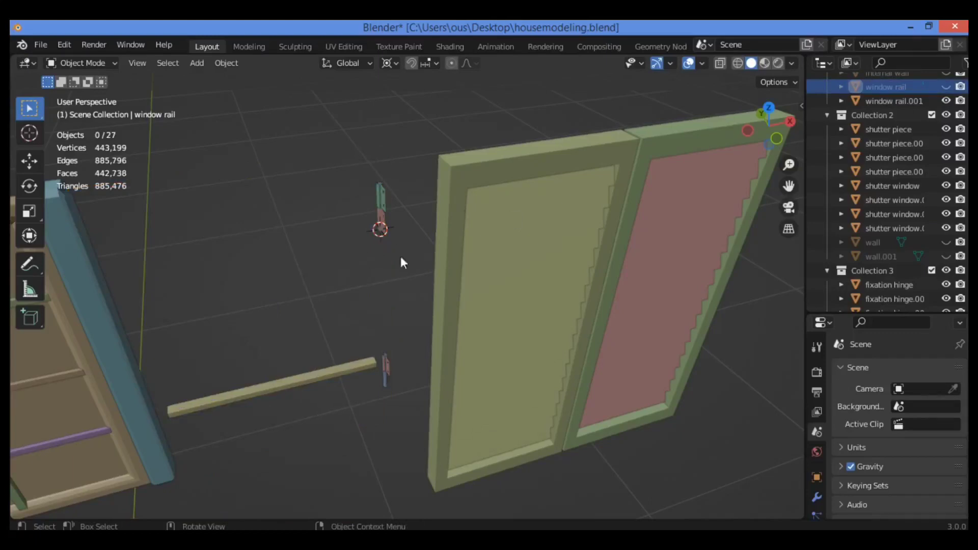
Step: Duplicate the three pieces of the upper hinge beside the yellow-green shutter and move the copy about -0.88 m along Y
left_click_drag(403, 175, 350, 252)
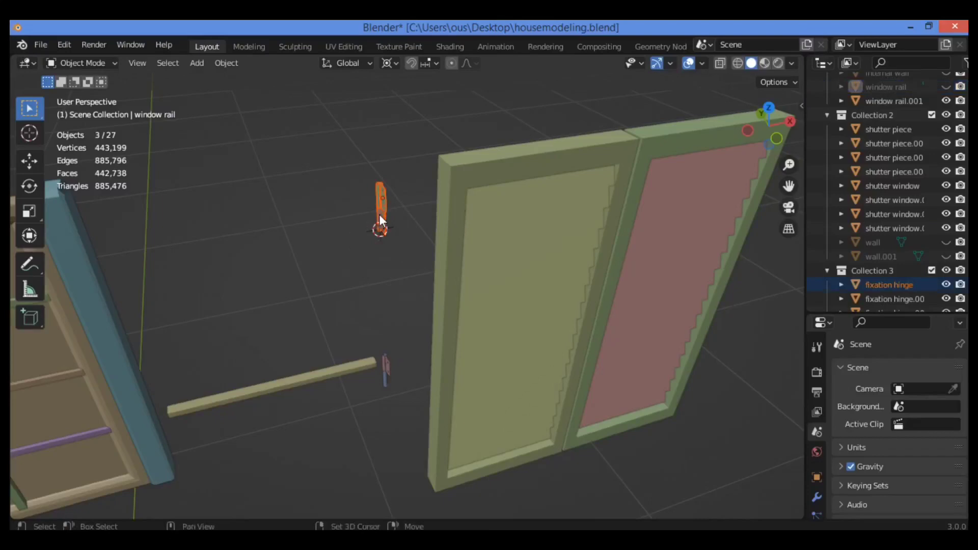
key("shift+d")
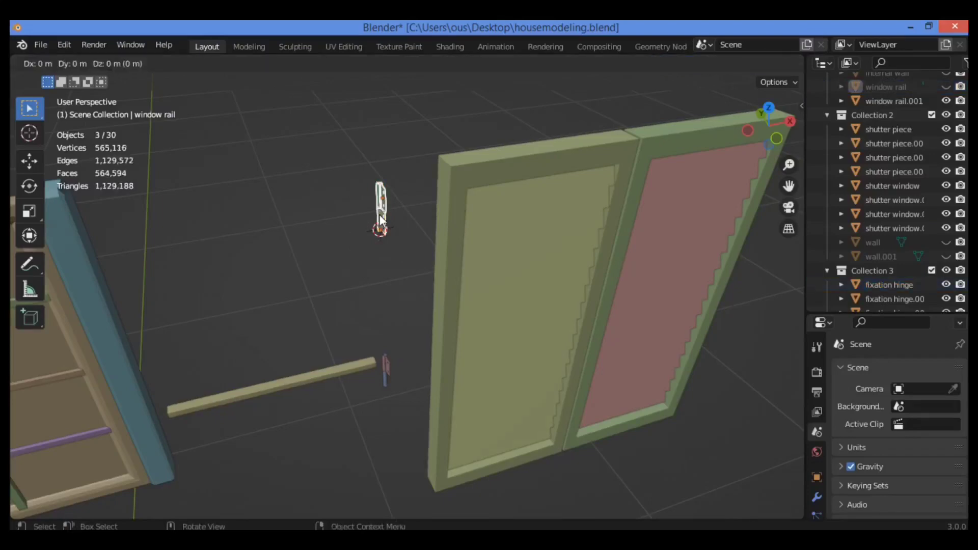
right_click(383, 218)
key("g")
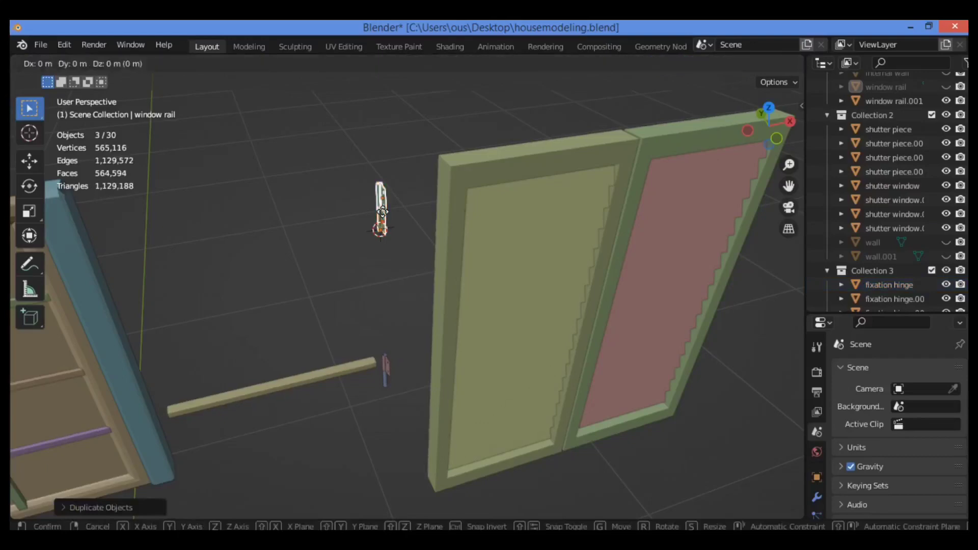
key("y")
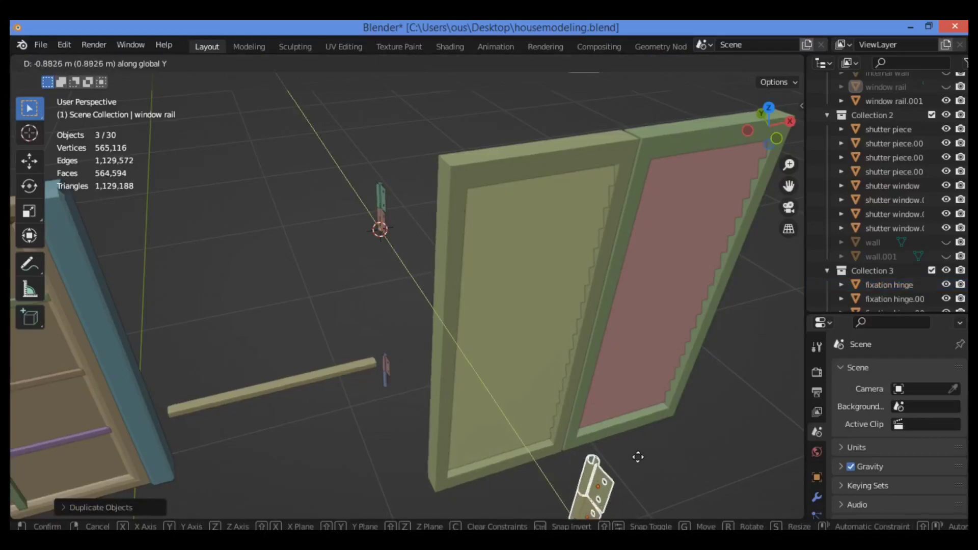
left_click(642, 463)
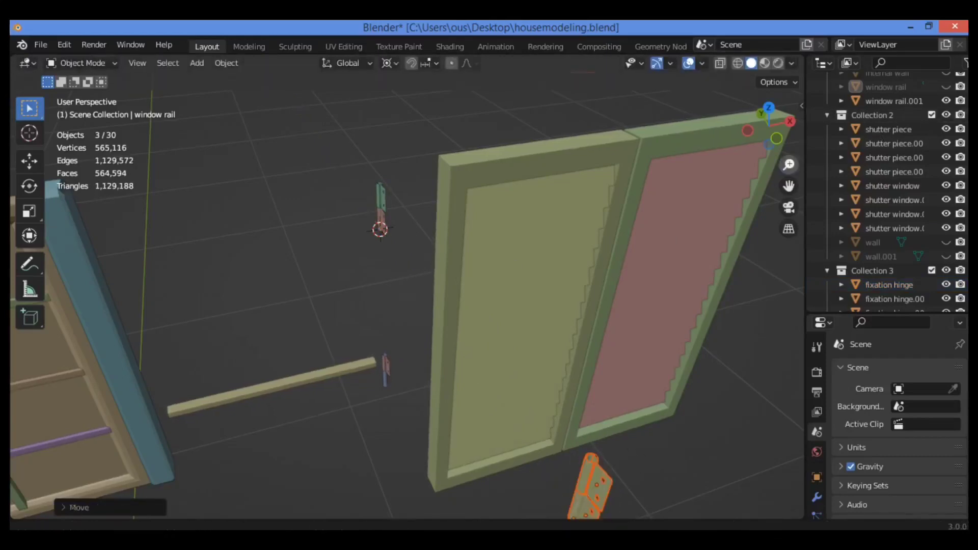
Step: Hide the remaining brown window rail, its grid bars, the central post and the leftover horizontal bar
left_click_drag(788, 164, 788, 305)
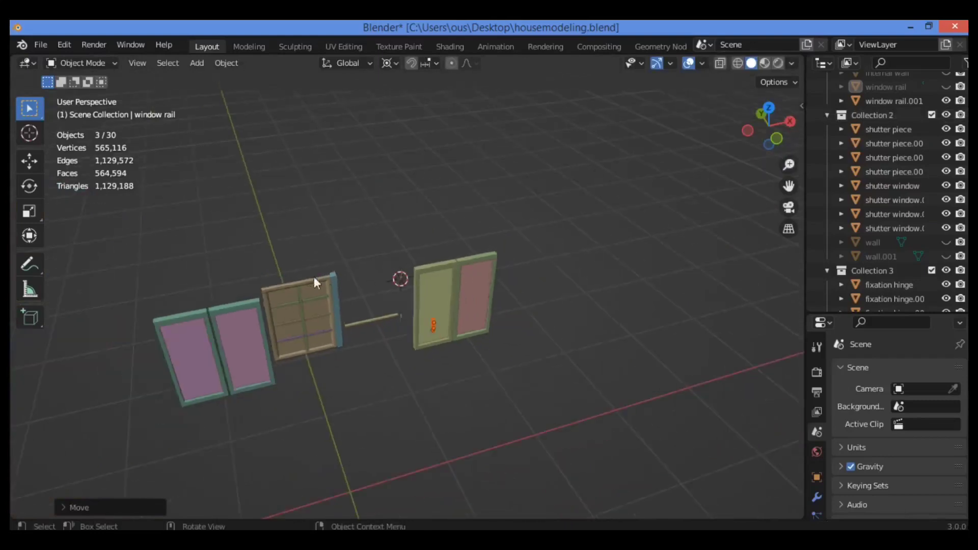
left_click(328, 291)
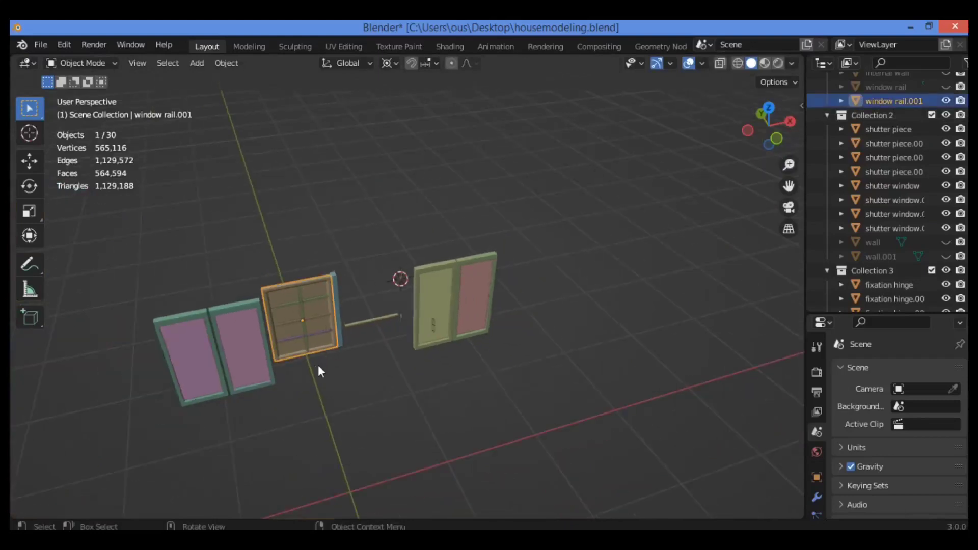
left_click_drag(349, 244, 299, 359)
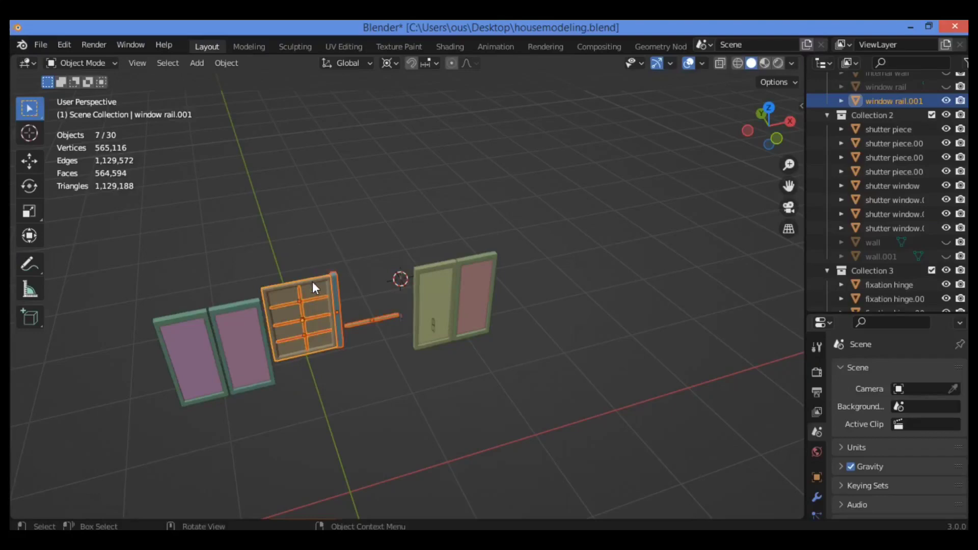
key("Delete")
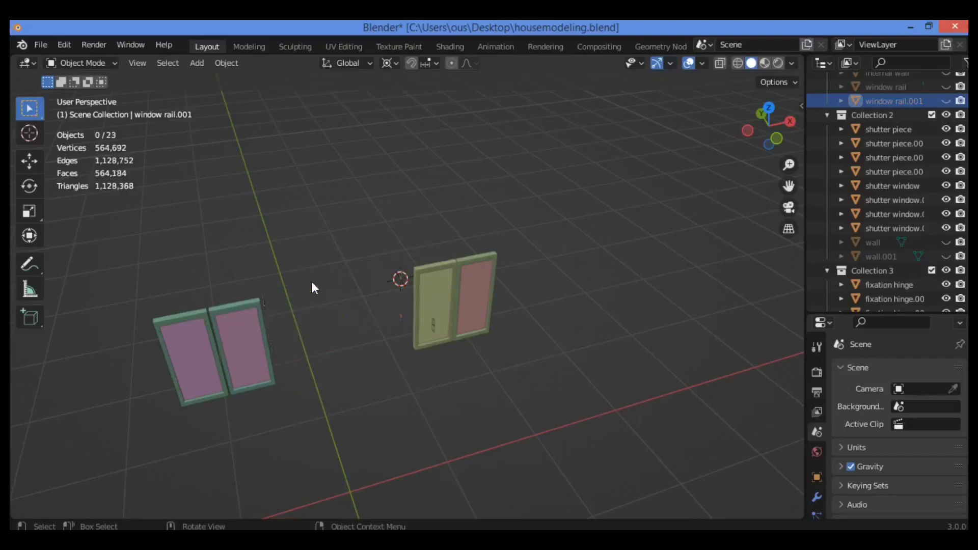
left_click(270, 305)
left_click(274, 342, "shift")
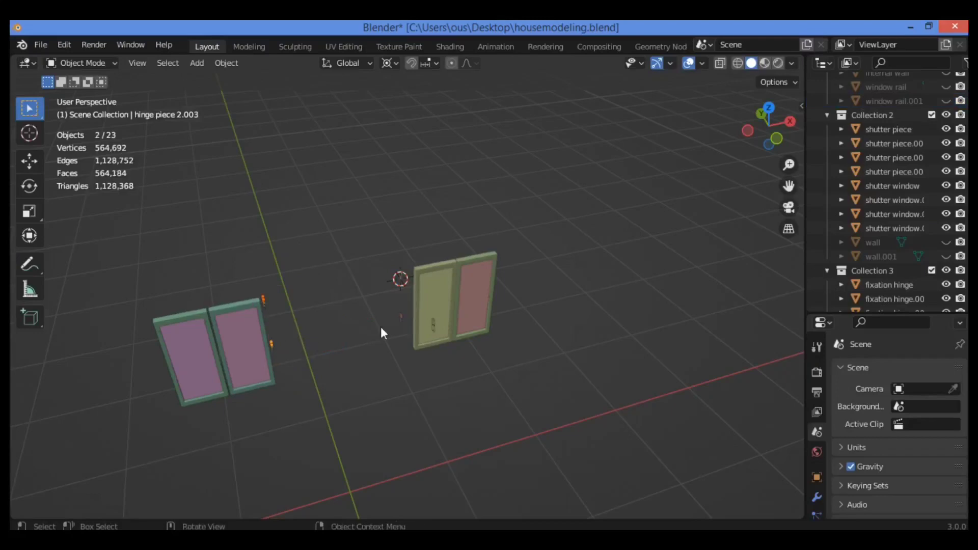
left_click(402, 316, "shift")
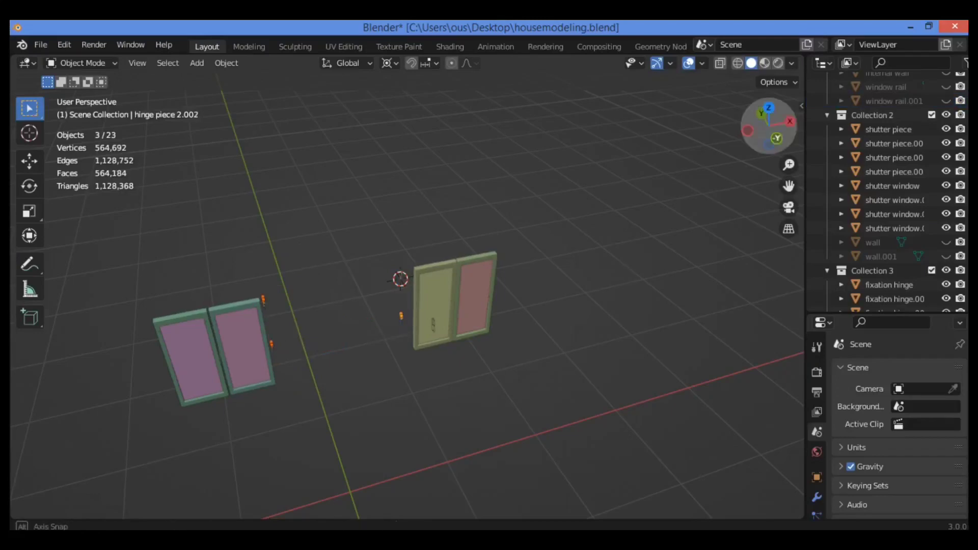
Step: Hide all pieces of the upper and lower hinges beside the teal-framed shutters
left_click_drag(769, 125, 732, 134)
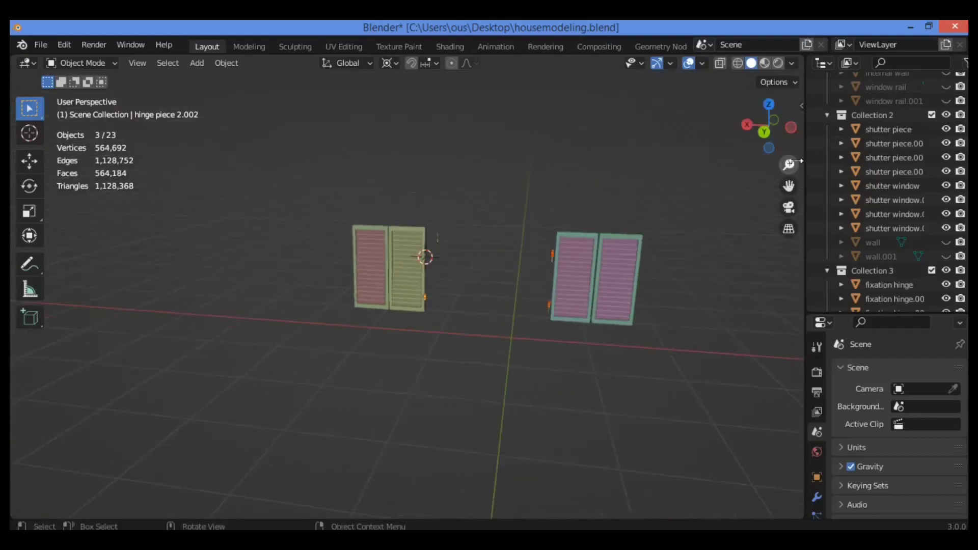
left_click(795, 161)
left_click_drag(789, 164, 788, 106)
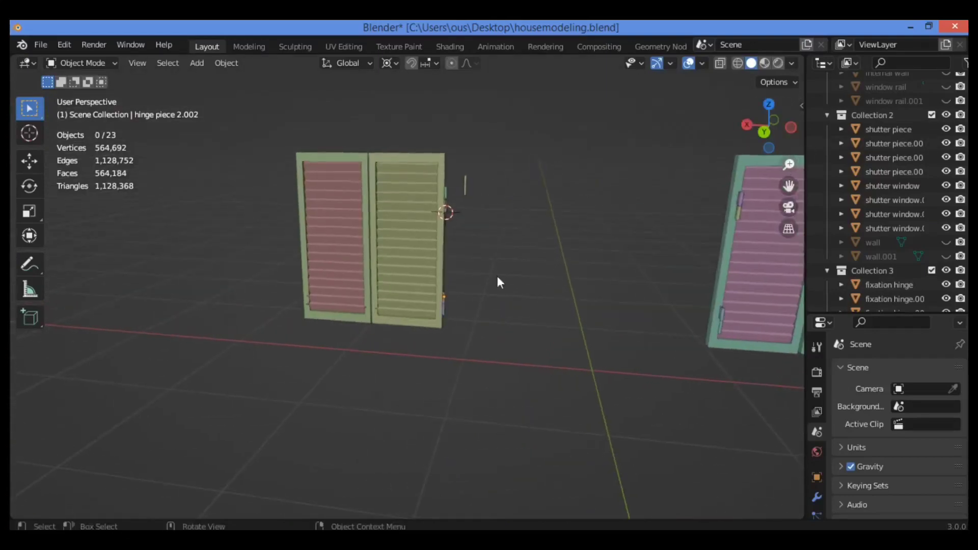
left_click_drag(789, 186, 555, 237)
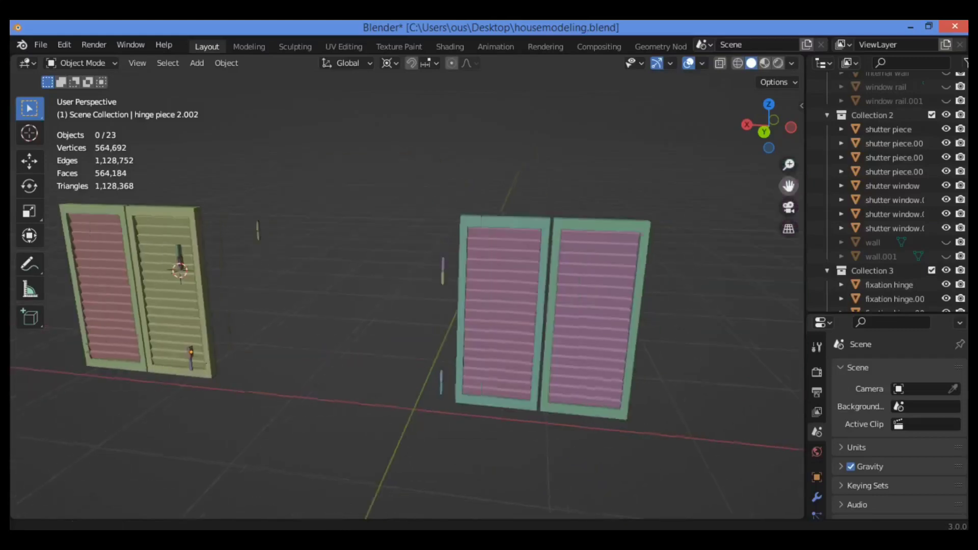
left_click_drag(448, 249, 421, 309)
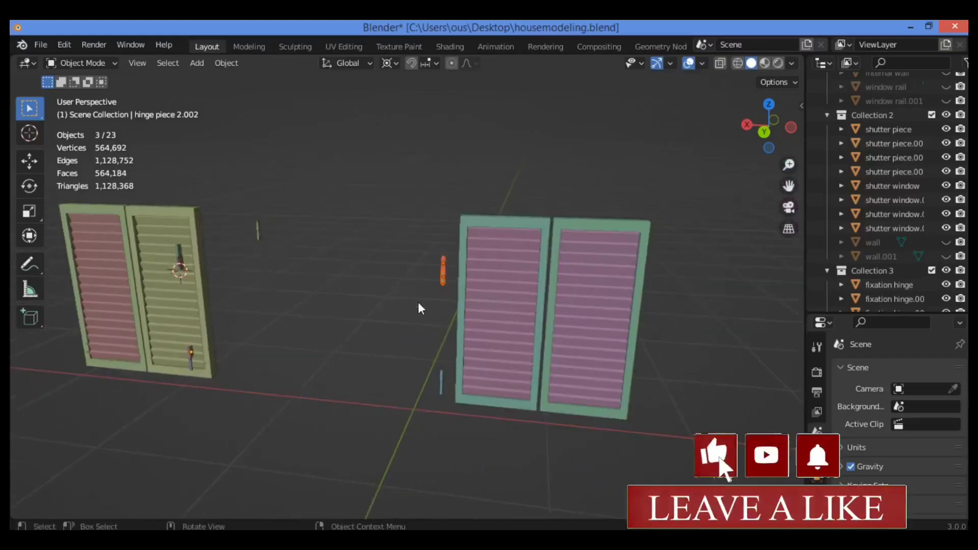
left_click_drag(446, 353, 407, 403, "shift")
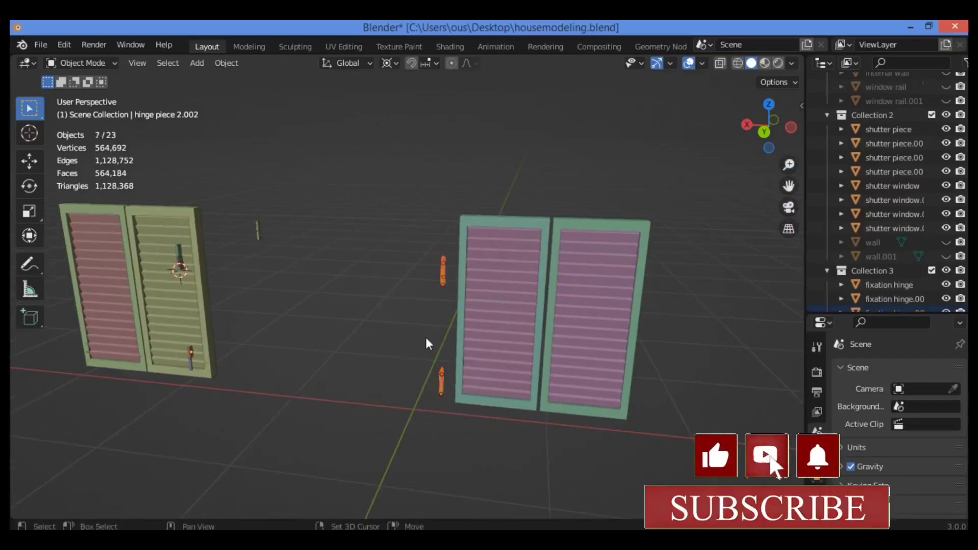
key("Delete")
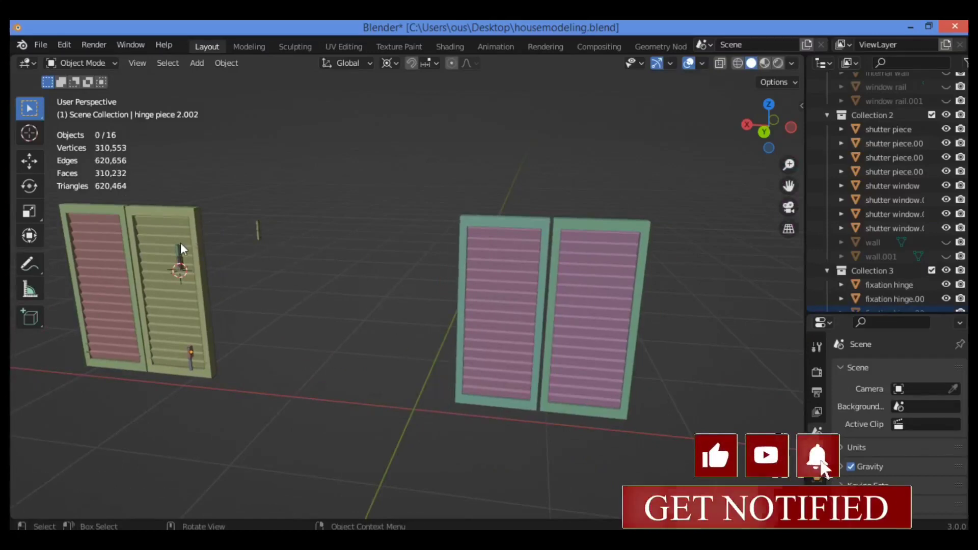
Step: Hide the original upper and lower hinge pieces beside the yellow-green shutter, keeping the duplicated hinge visible
left_click_drag(781, 118, 762, 123)
left_click_drag(240, 245, 370, 520)
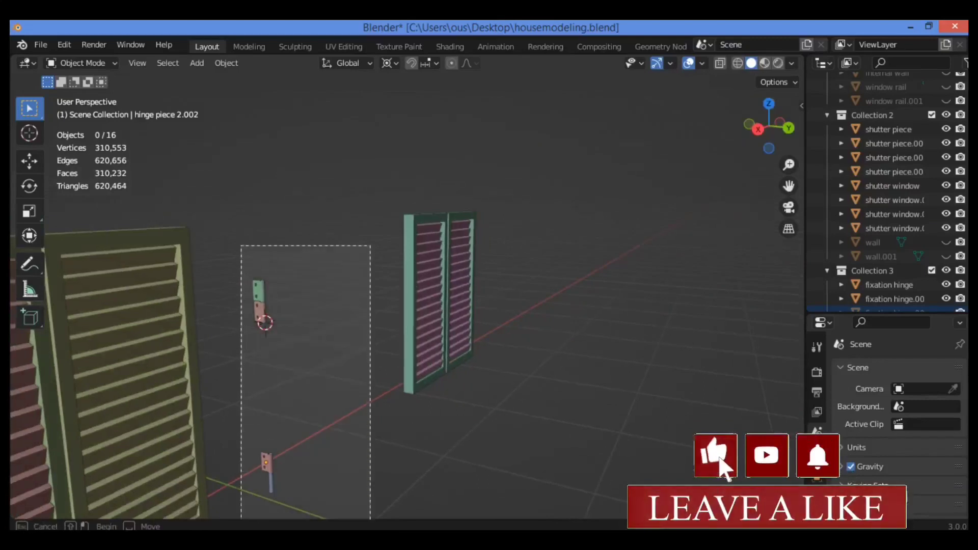
left_click_drag(241, 519, 235, 497)
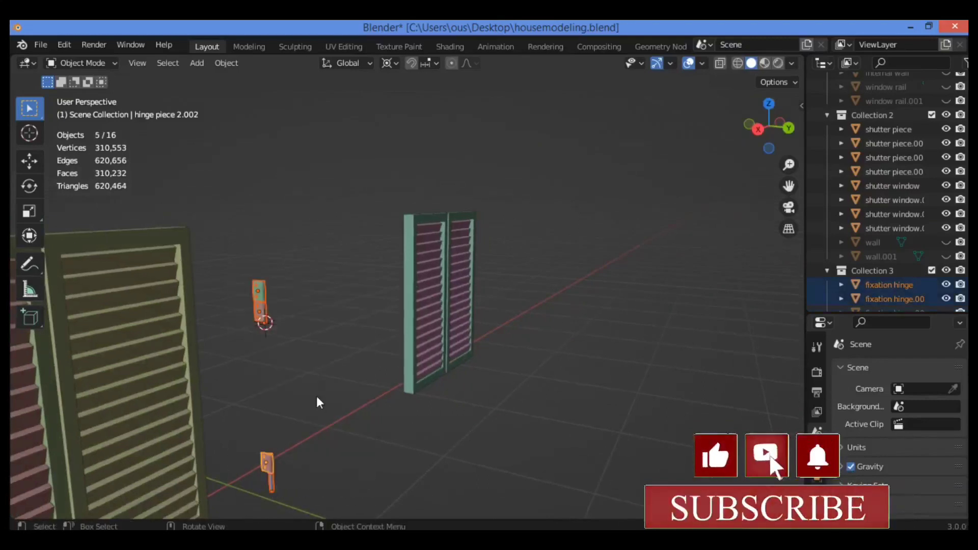
key("h")
Step: In front view, move the duplicated hinge about 0.49 m along X to line up with the gap between the two shutter panels
left_click_drag(779, 122, 756, 126)
left_click_drag(788, 185, 732, 83)
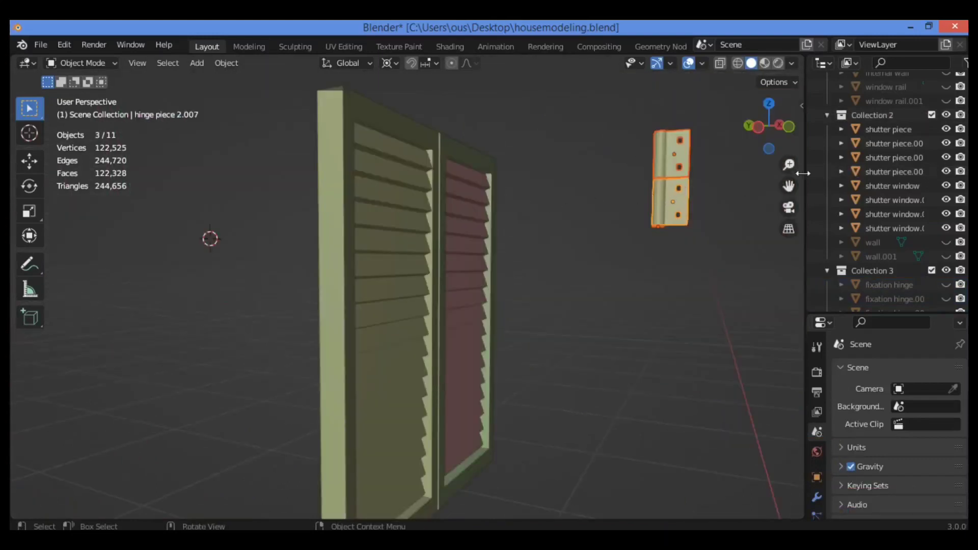
left_click_drag(788, 185, 693, 193)
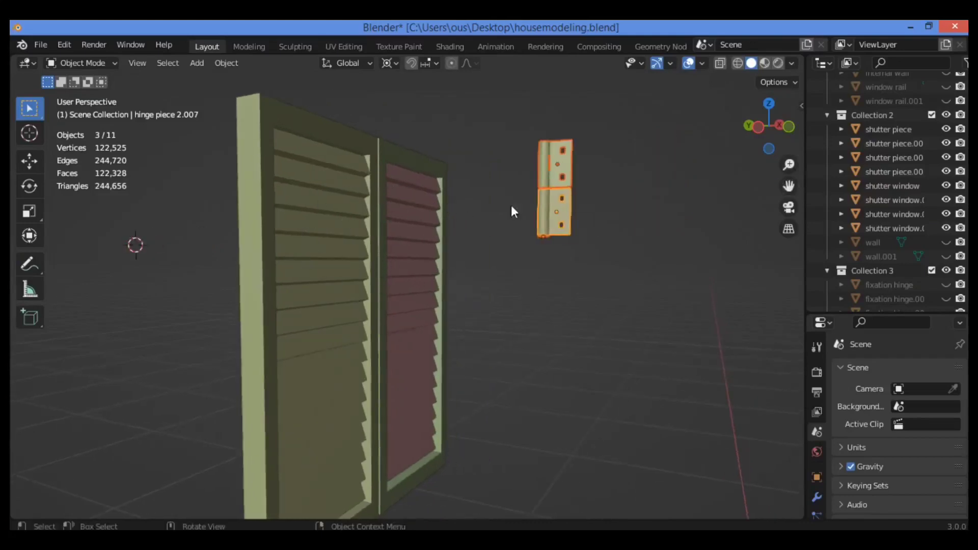
key("g")
left_click(560, 190)
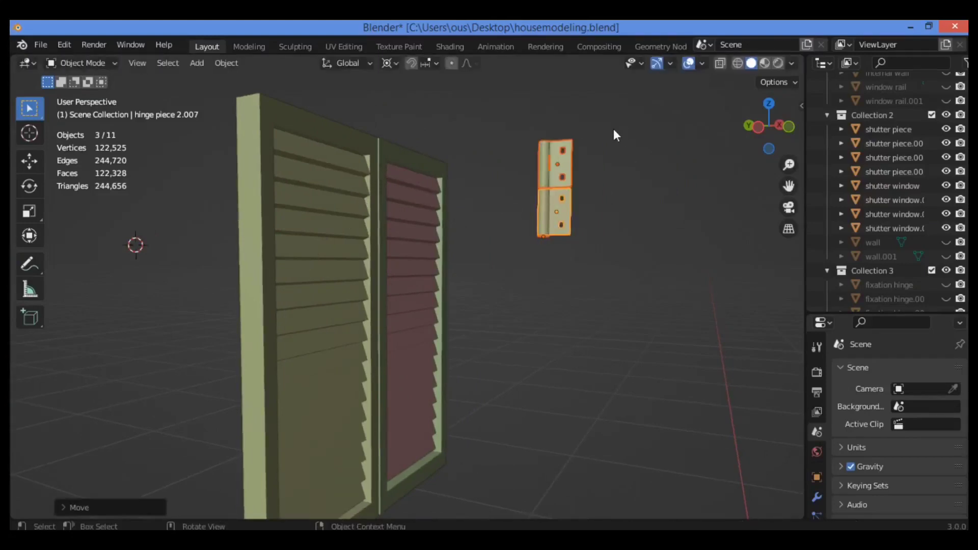
left_click_drag(604, 121, 513, 305)
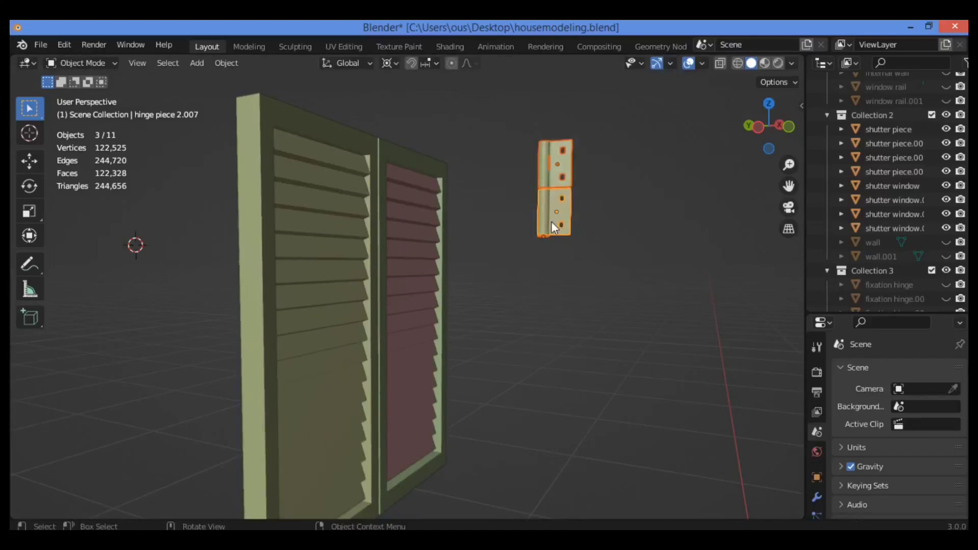
key("KP_1")
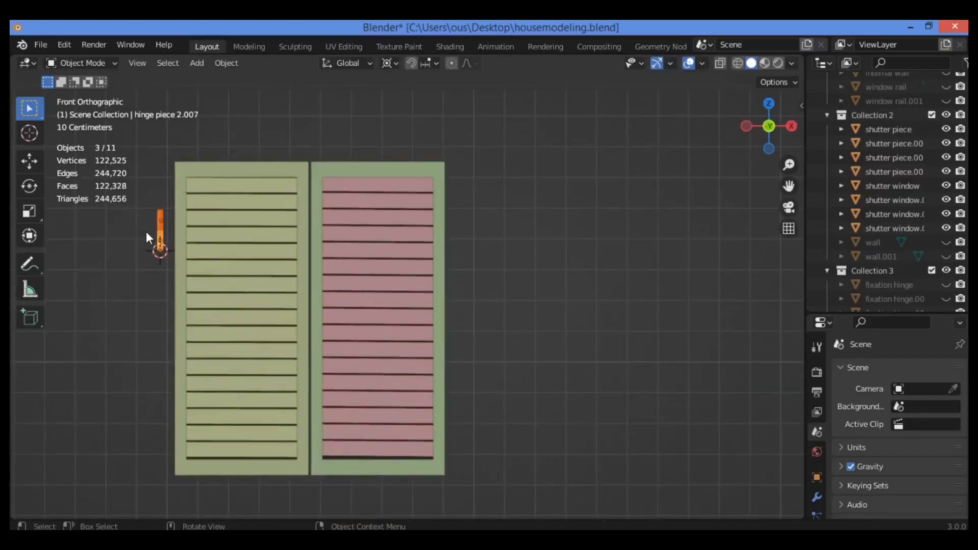
key("g")
key("x")
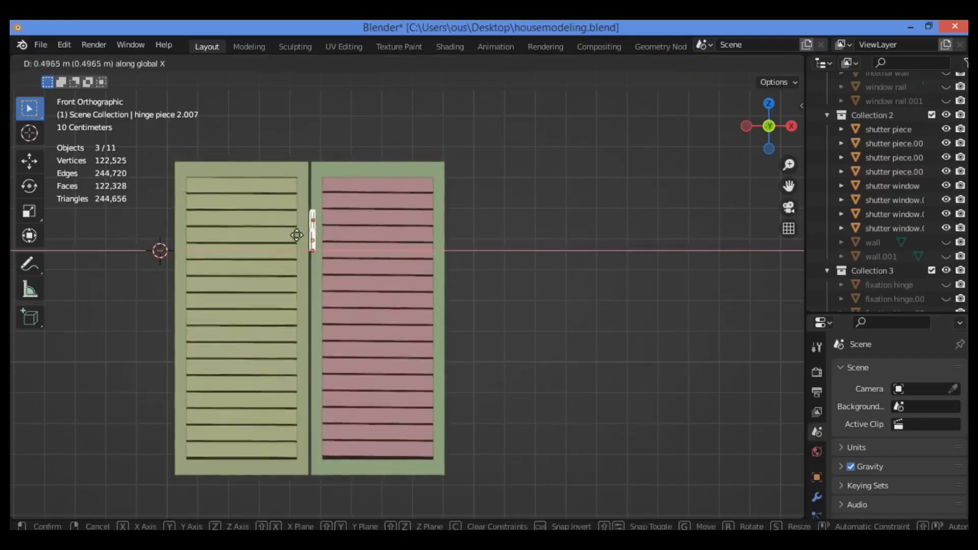
left_click(296, 236)
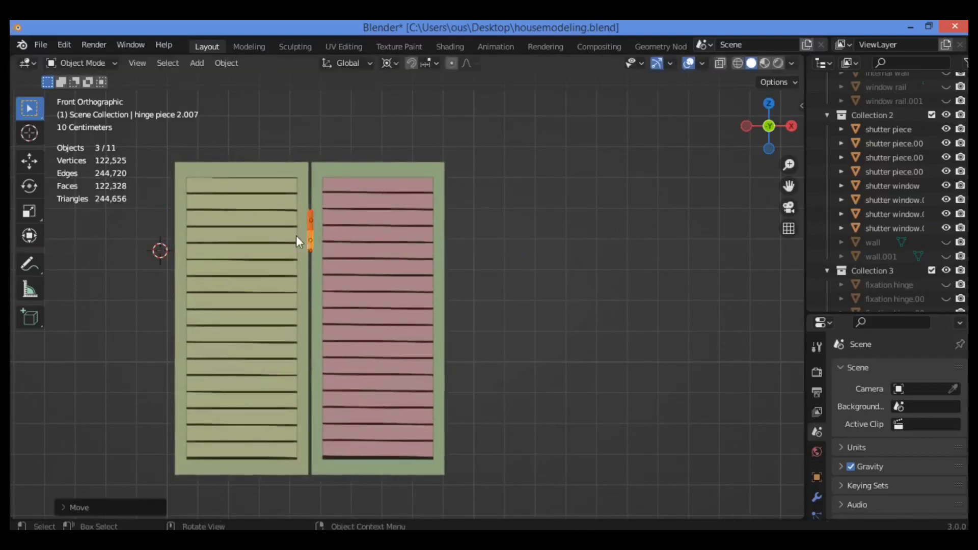
Step: In right view, move the duplicated hinge along Y until it sits just in front of the shutters' front face
mouse_move(766, 133)
left_mouse_down()
mouse_move(754, 128)
mouse_move(766, 118)
left_mouse_up()
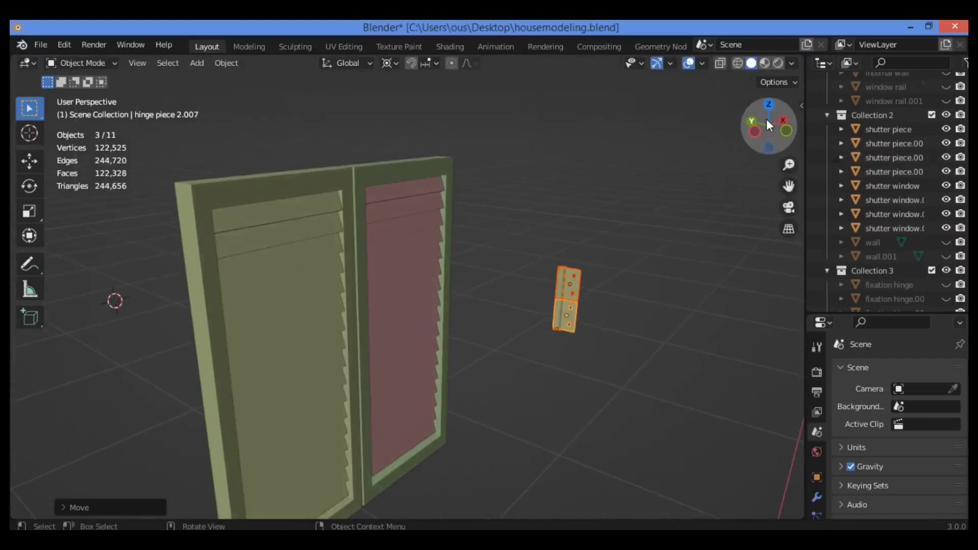
key("KP_3")
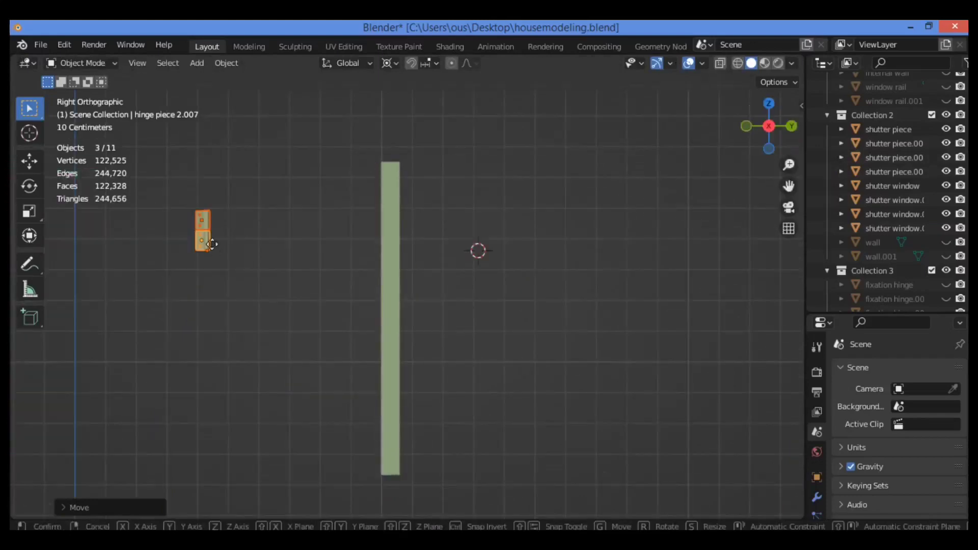
key("g")
key("x")
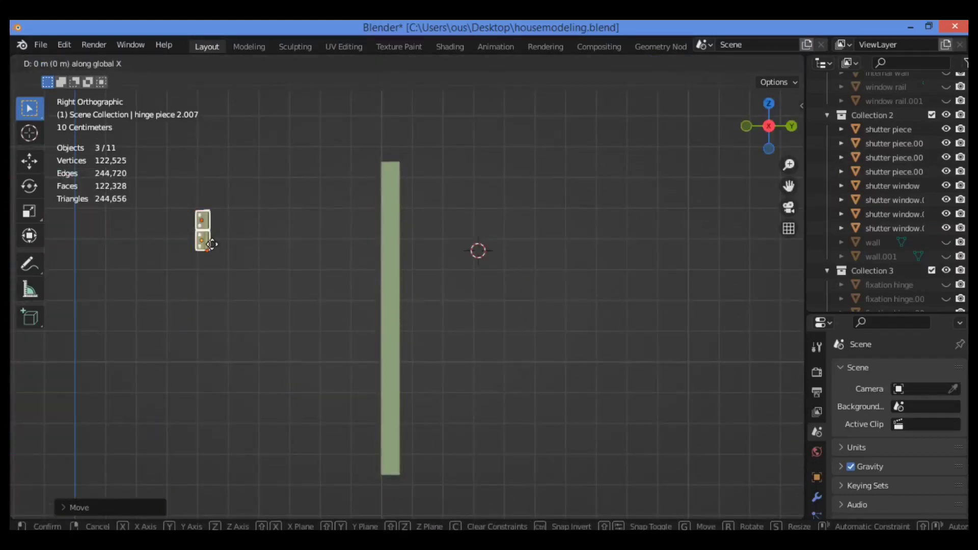
key("y")
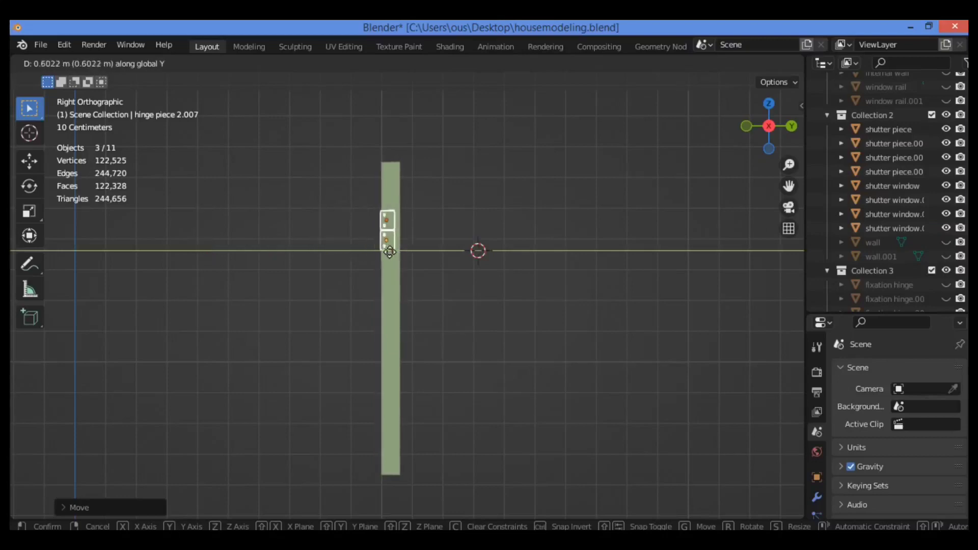
left_click(381, 251)
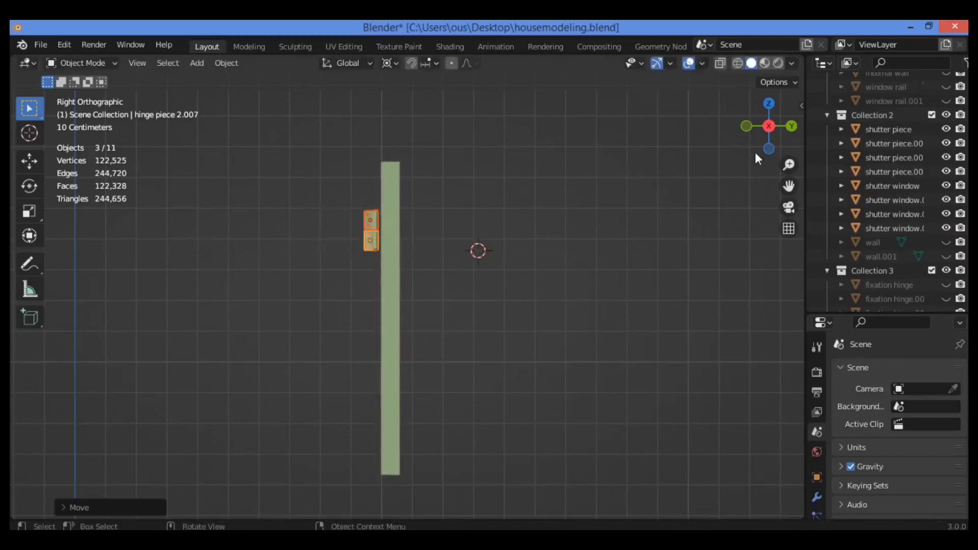
left_click_drag(759, 143, 514, 233)
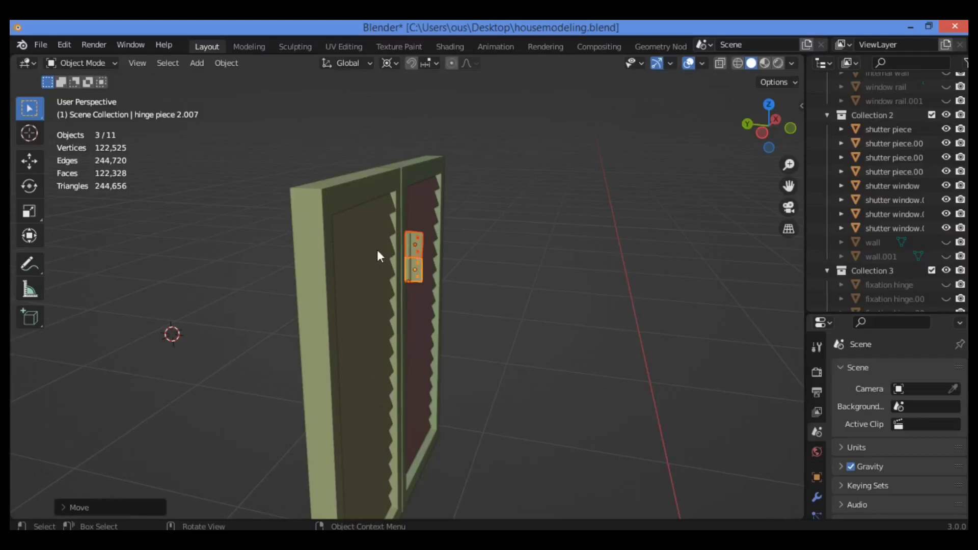
key("r")
key("z")
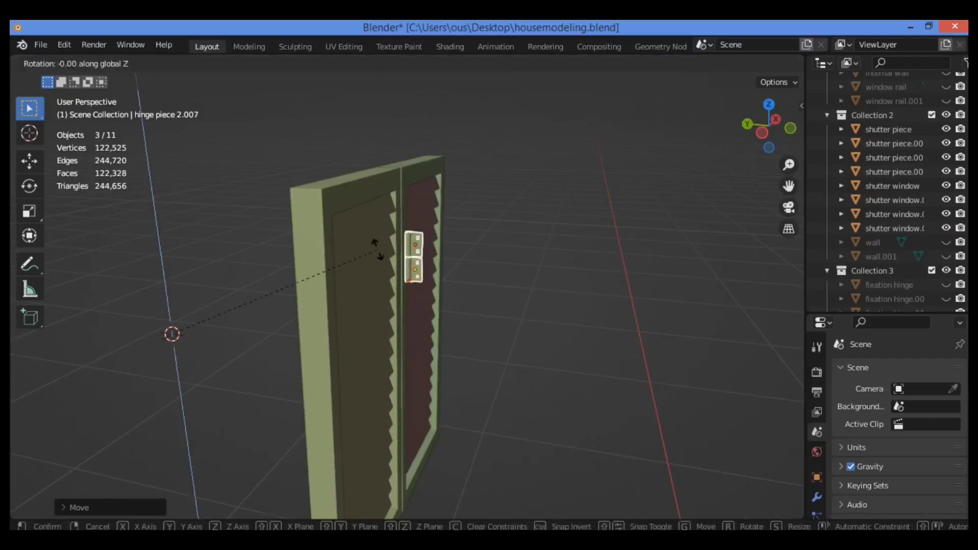
left_click(377, 249)
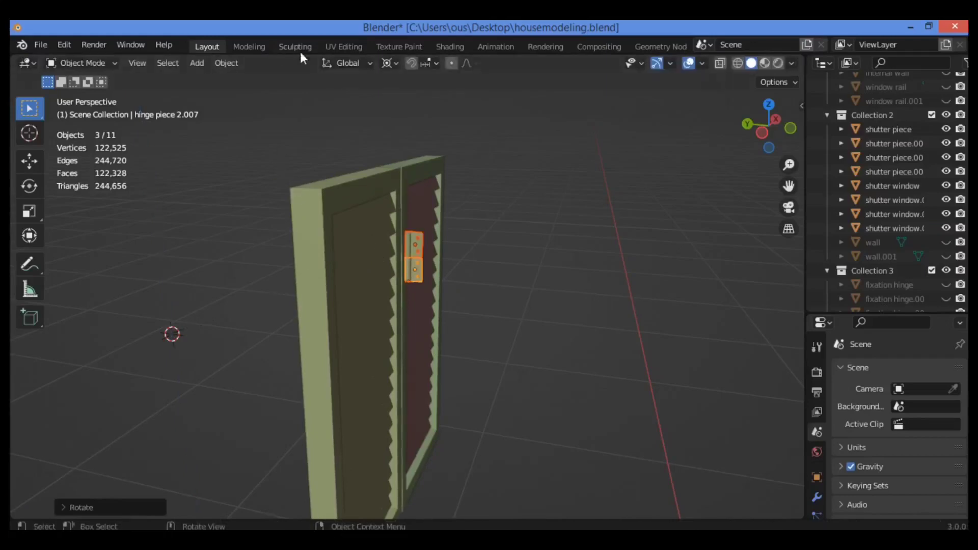
Step: Set the transform pivot point to Active Element and rotate the duplicated hinge 180° about the global Z axis
left_click(393, 63)
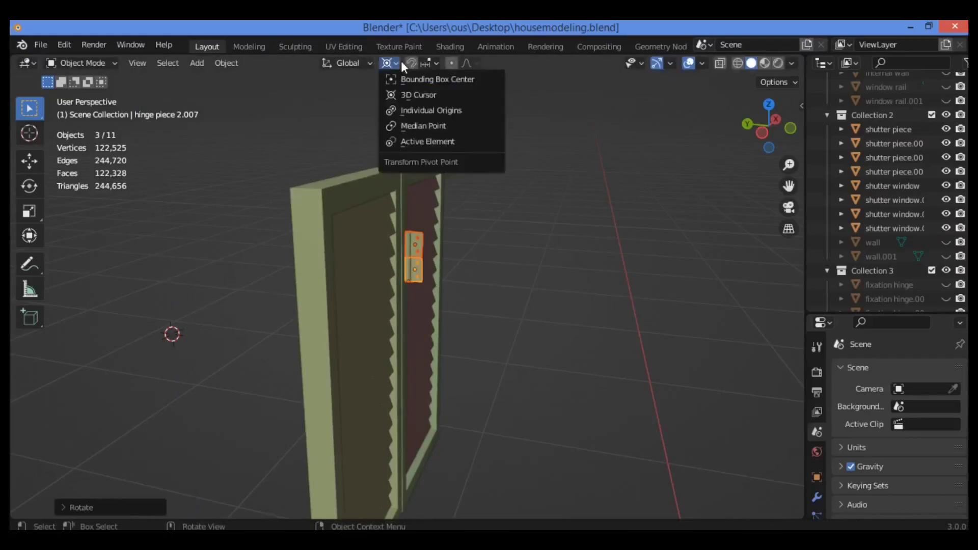
left_click(422, 142)
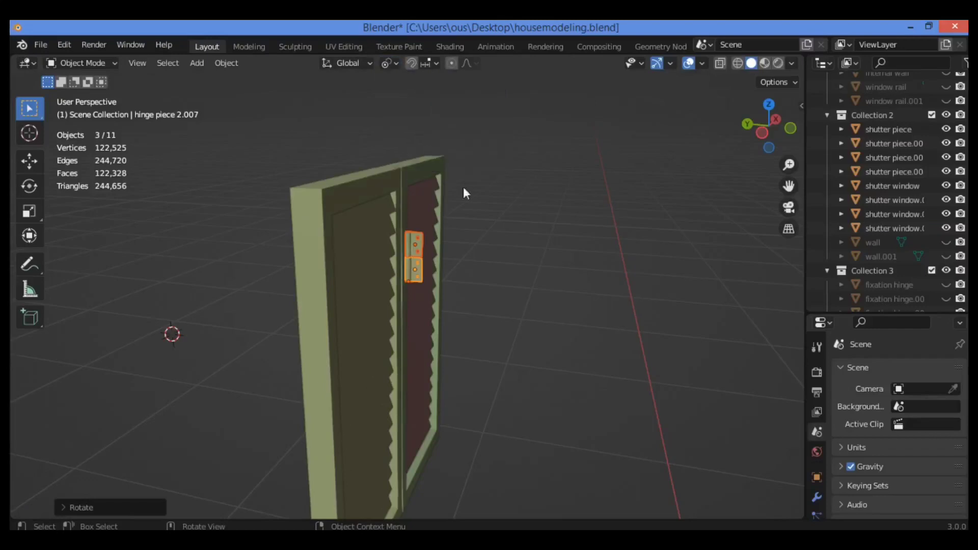
key("r")
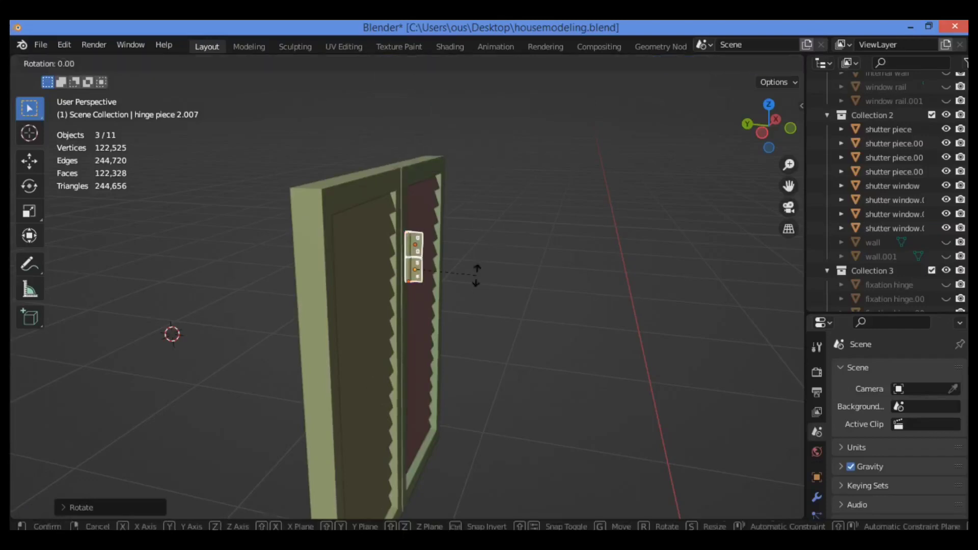
key("z")
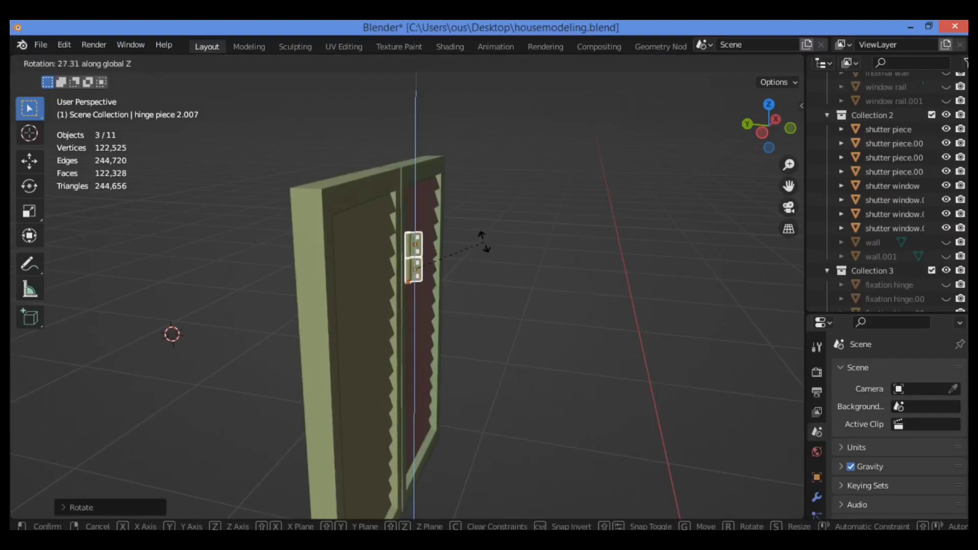
left_click(484, 242)
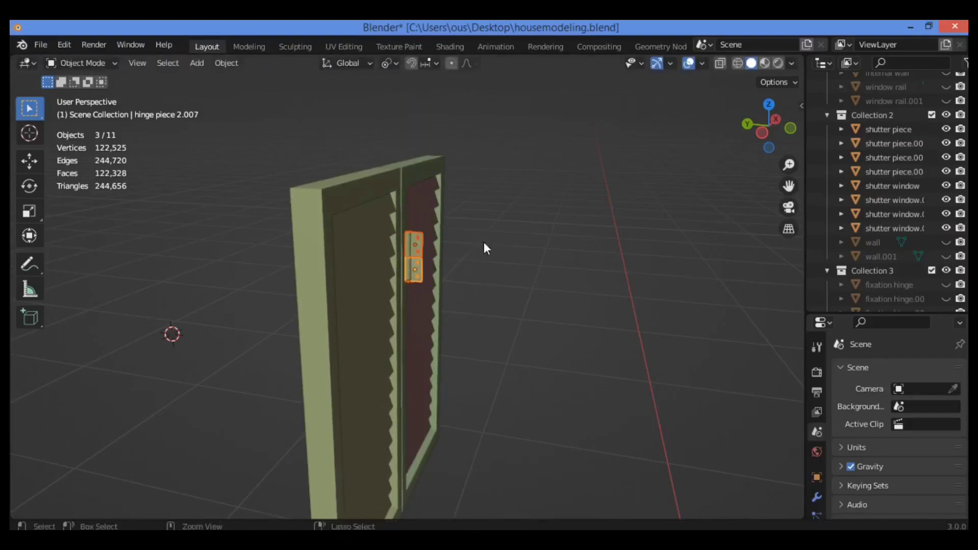
key("r")
key("z")
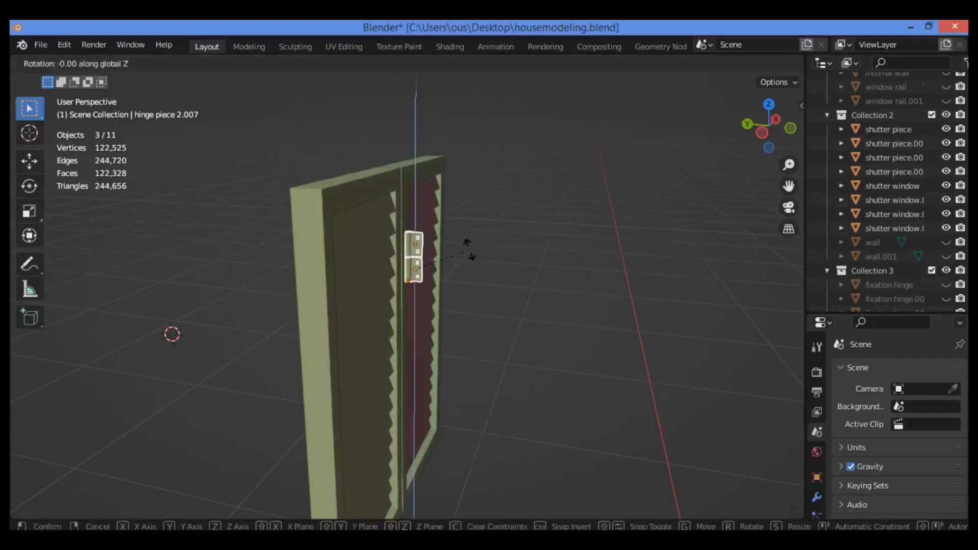
type("180")
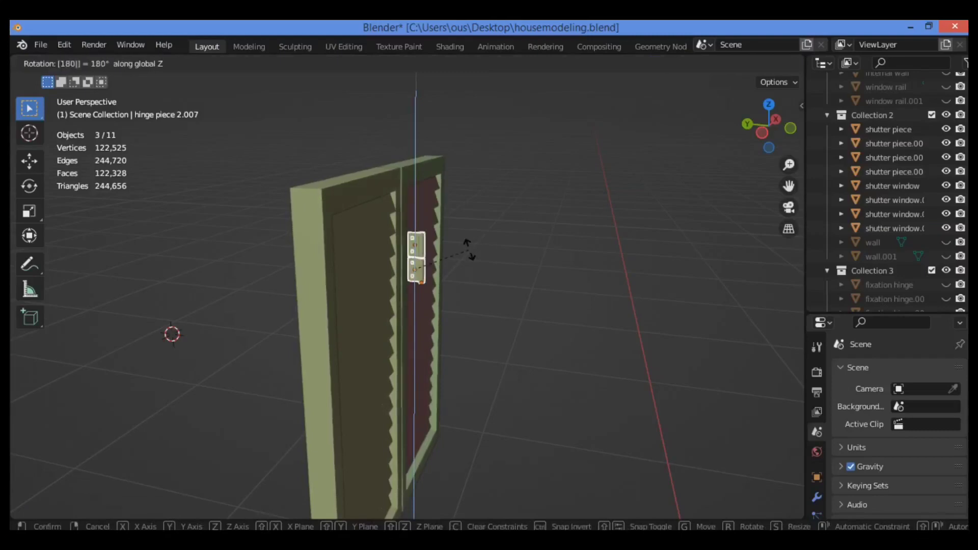
key("Return")
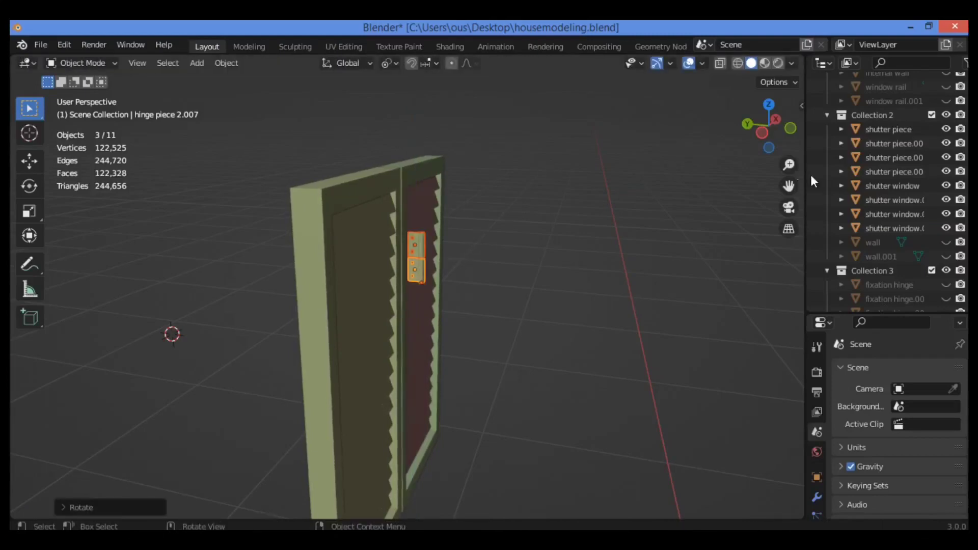
Step: In wireframe right view, move the hinge about 0.043 m along Y so its plates sink in between the shutter panels
mouse_move(789, 164)
left_mouse_down()
mouse_move(789, 128)
mouse_move(788, 176)
left_mouse_up()
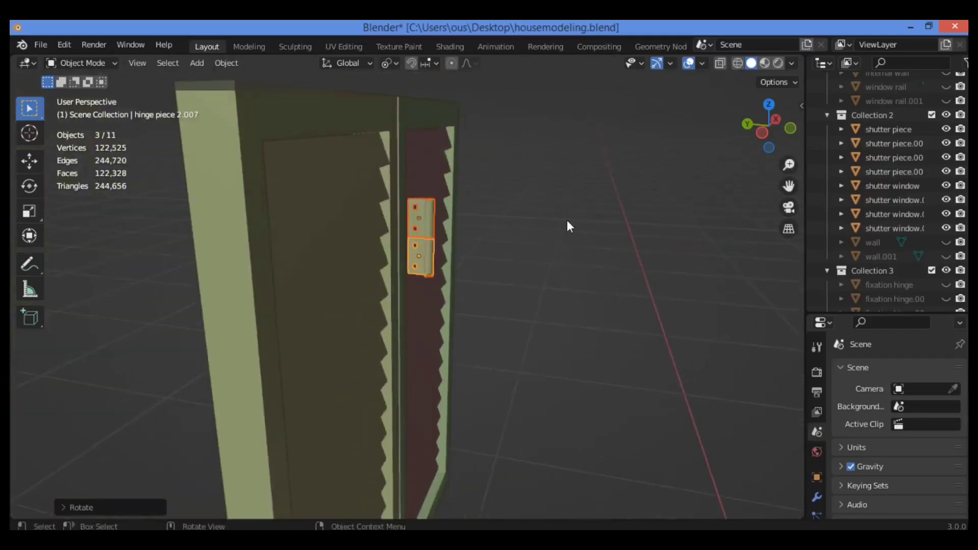
key("KP_5")
key("KP_1")
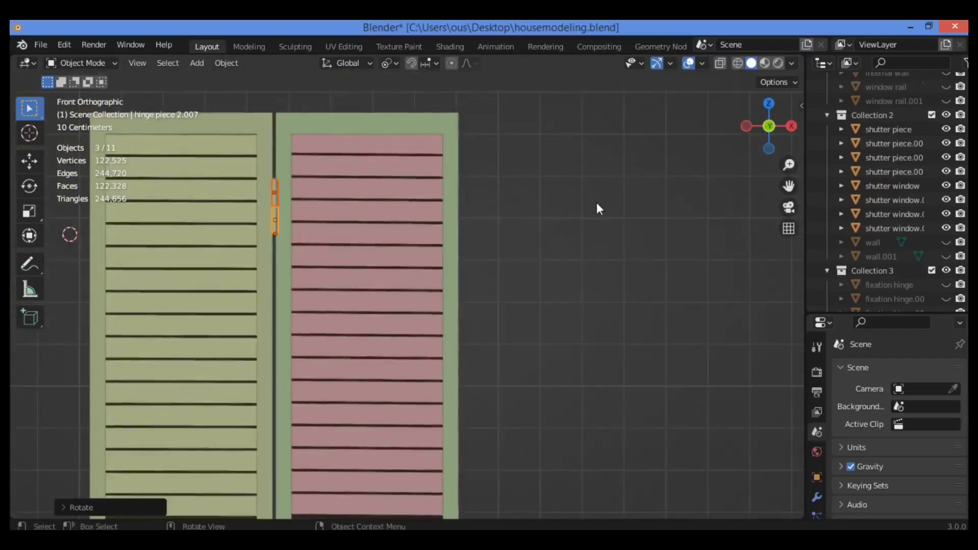
key("KP_3")
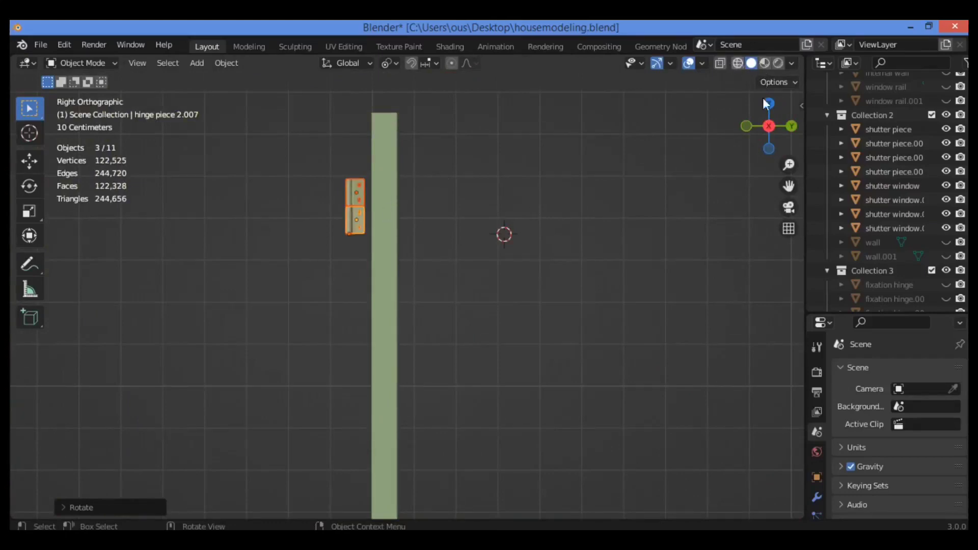
key("alt+z")
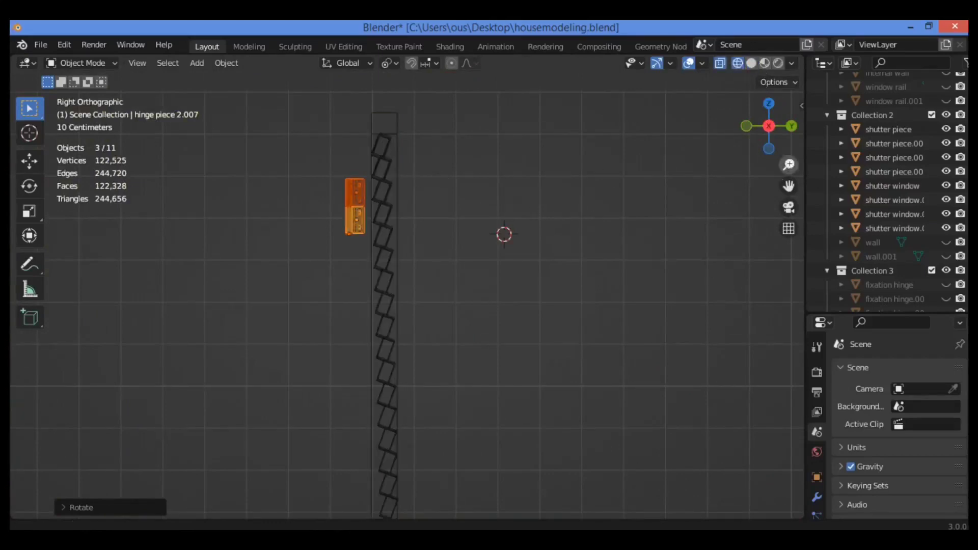
left_click_drag(789, 164, 800, 348)
key("g")
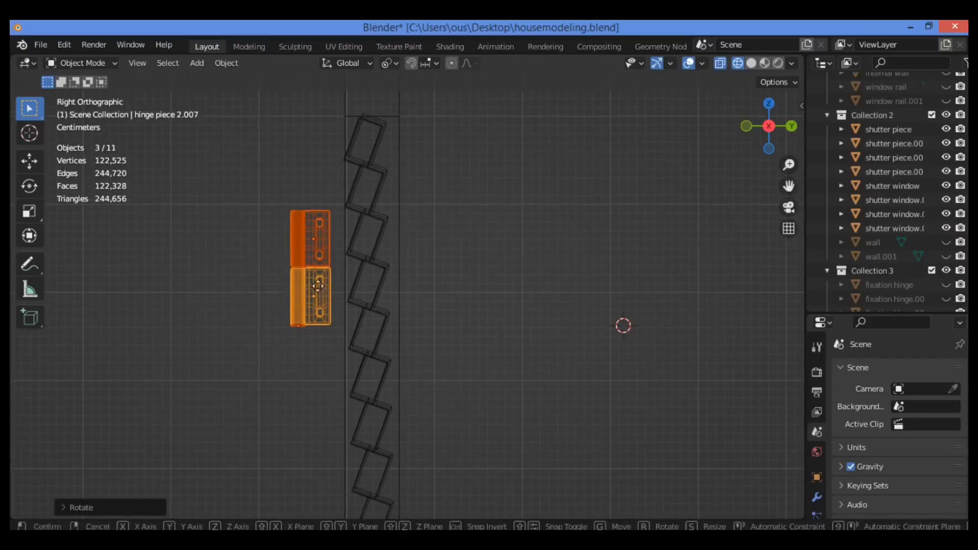
key("x")
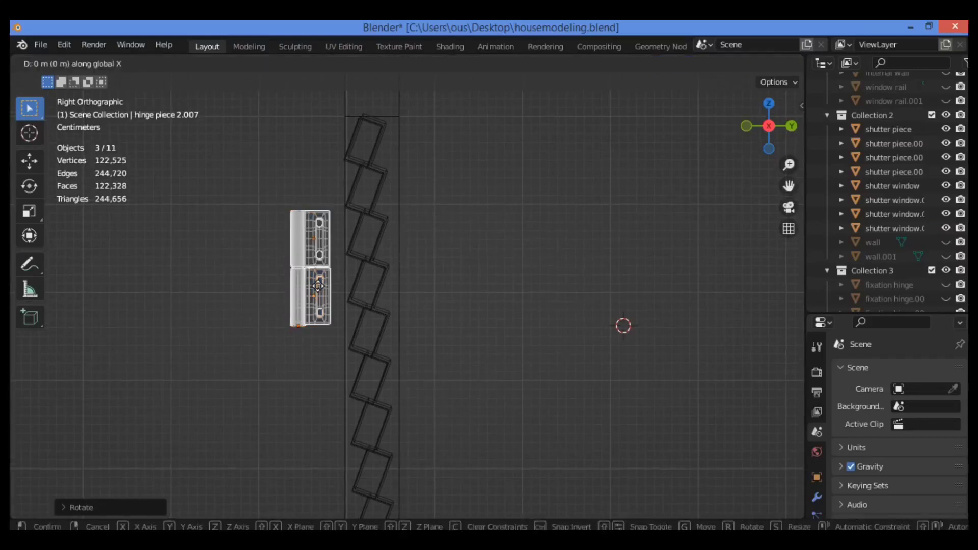
key("y")
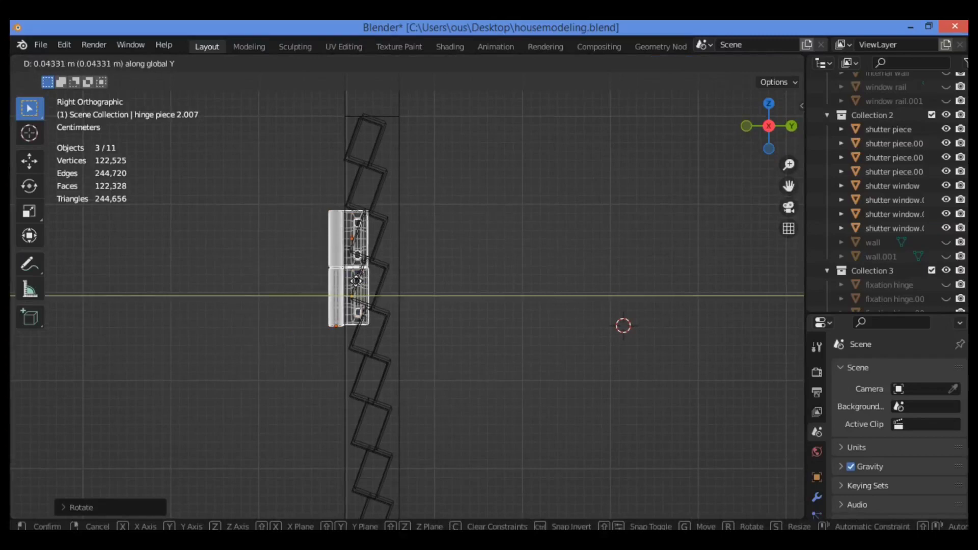
left_click(465, 223)
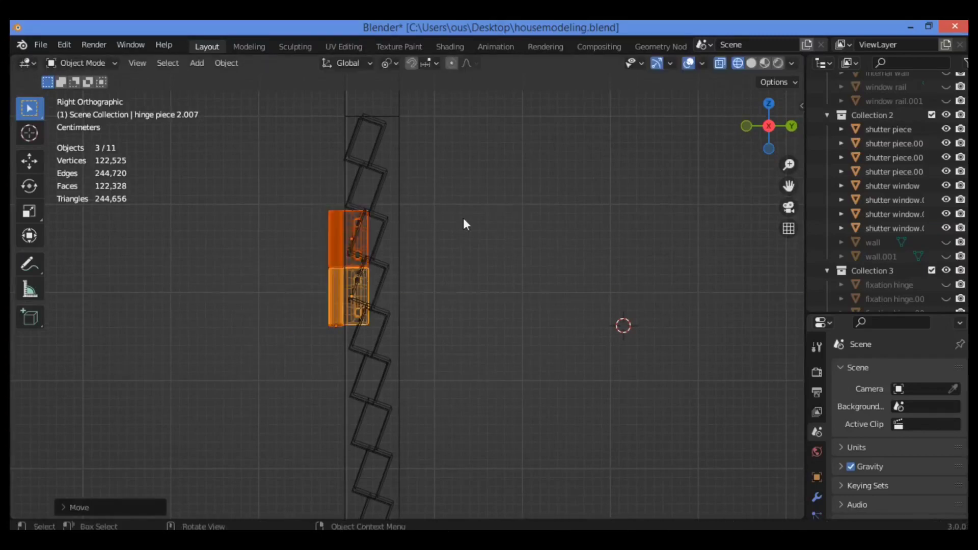
Step: Return the viewport to solid shading and clear the selection to inspect the hinge's fit between the shutter panels
left_click(751, 63)
mouse_move(777, 132)
left_mouse_down()
mouse_move(821, 121)
mouse_move(769, 131)
mouse_move(808, 135)
mouse_move(761, 131)
left_mouse_up()
key("alt+a")
scroll(692, 146, "down", 3)
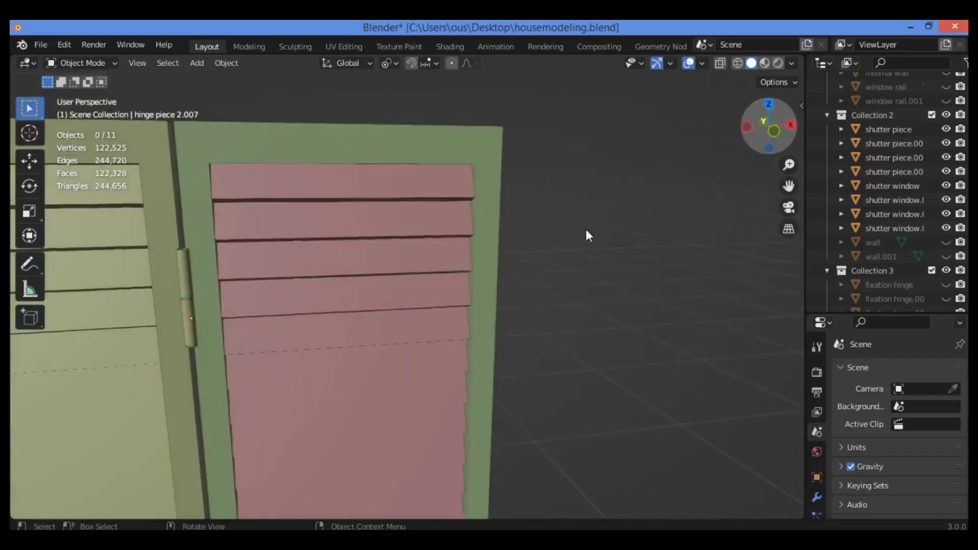
left_click_drag(790, 167, 695, 206)
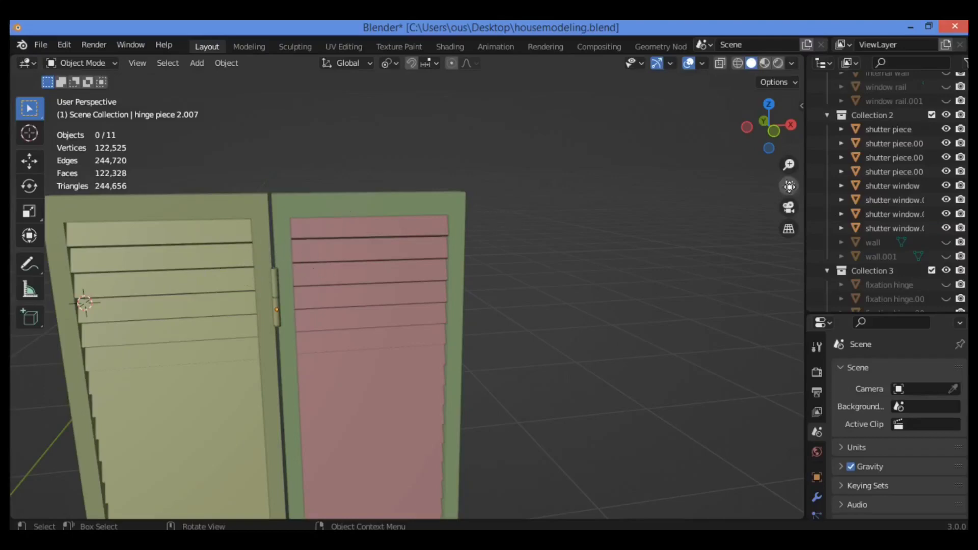
left_click_drag(788, 186, 837, 178)
left_click_drag(774, 131, 582, 272)
middle_click_drag(582, 272, 564, 109)
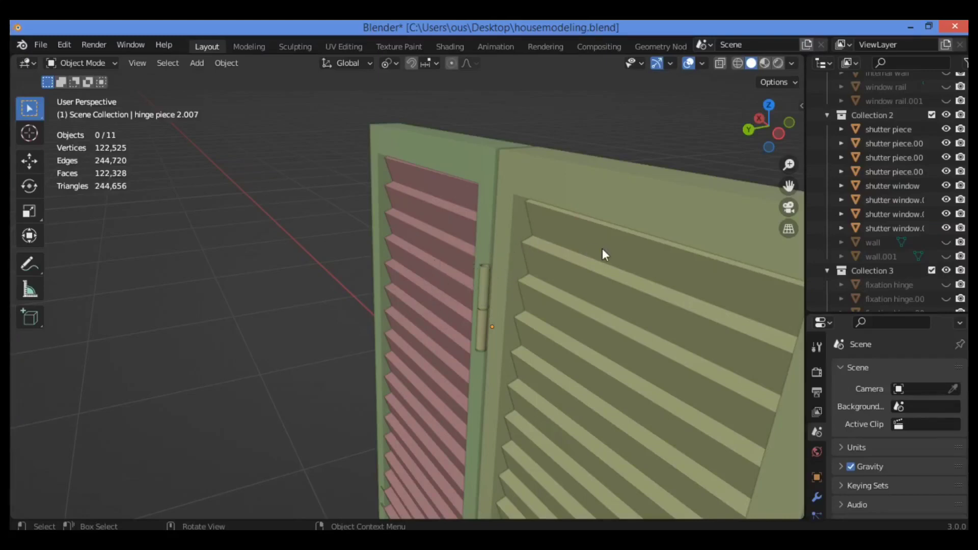
scroll(733, 171, "down", 5)
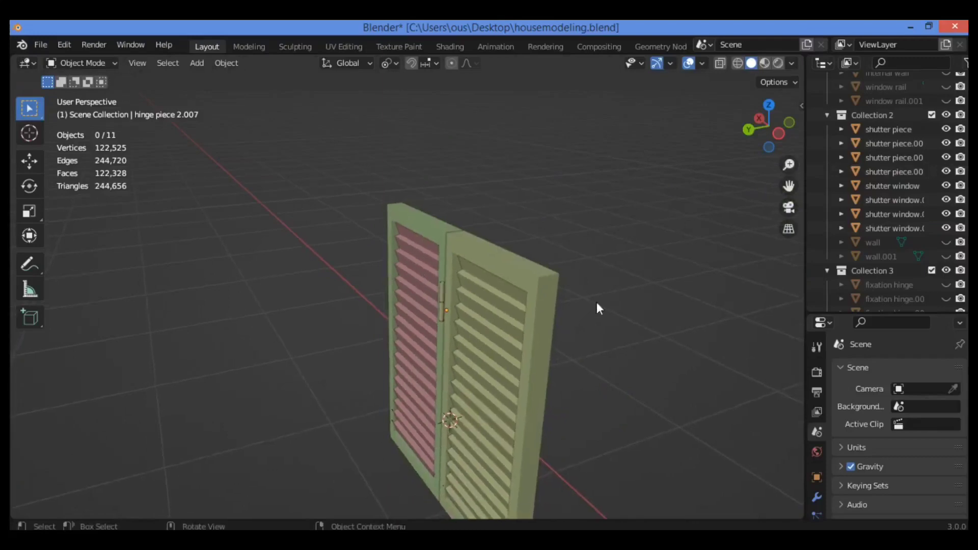
Step: Duplicate the three-piece hinge between the shutter panels and move the copy down along global Z towards the panels' lower end
mouse_move(789, 165)
left_mouse_down()
mouse_move(789, 130)
mouse_move(789, 164)
left_mouse_up()
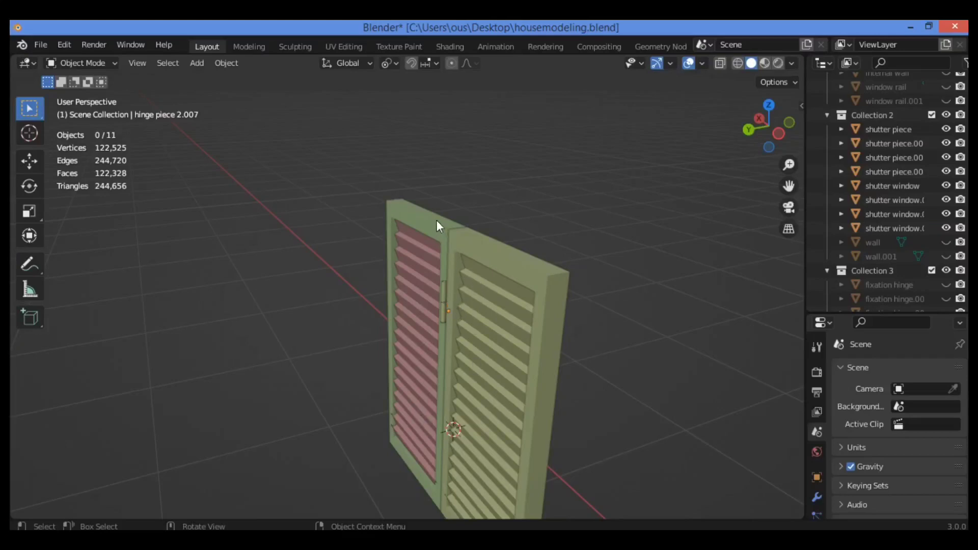
left_click(446, 290)
left_click(441, 310, "ctrl")
key("shift+d")
right_click(475, 307)
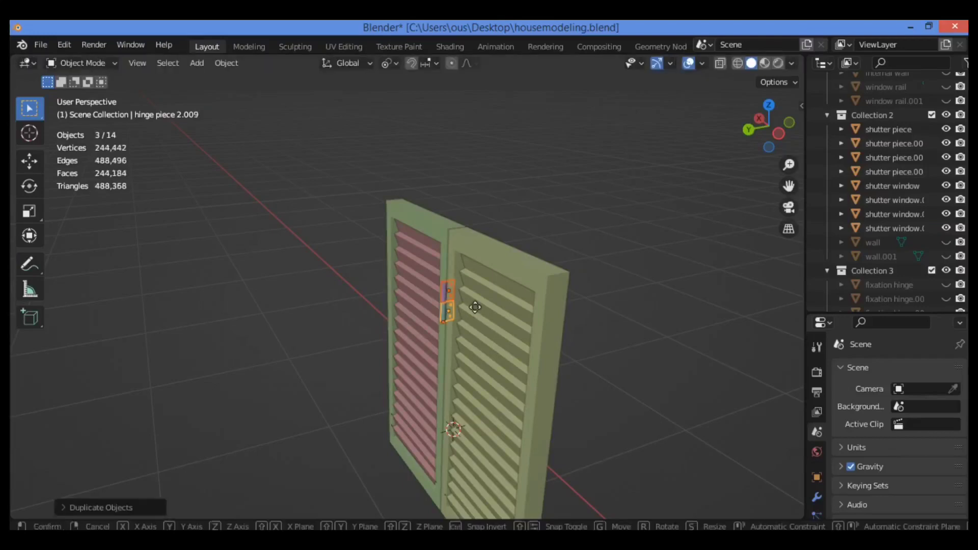
key("g")
key("z")
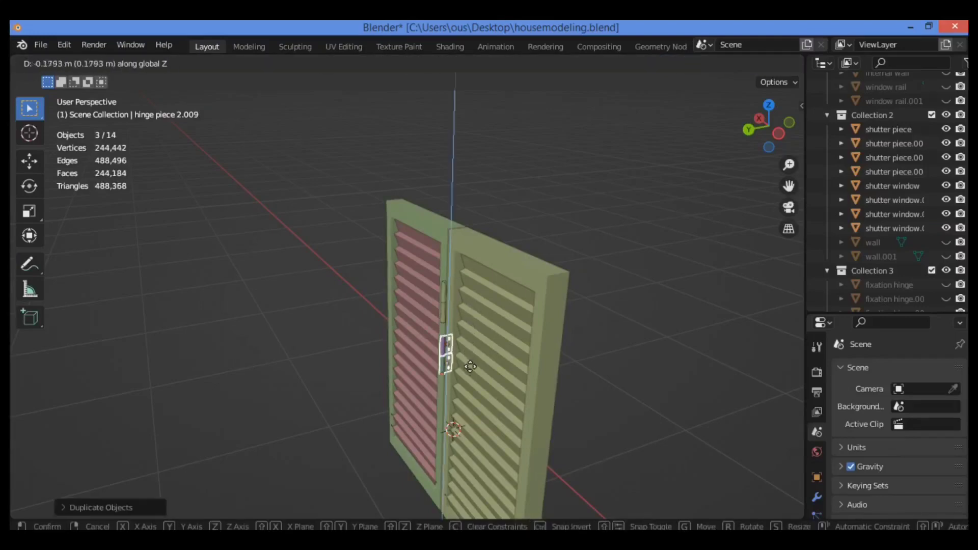
left_click(467, 457)
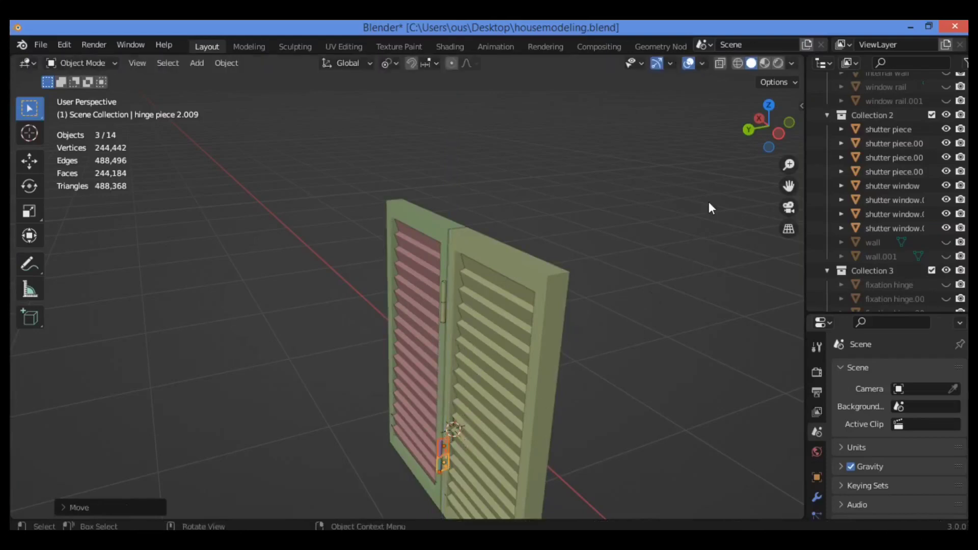
Step: In back view, lower the duplicated hinge slightly further along Z towards the bottom of the shutters and clear the selection
key("KP_1")
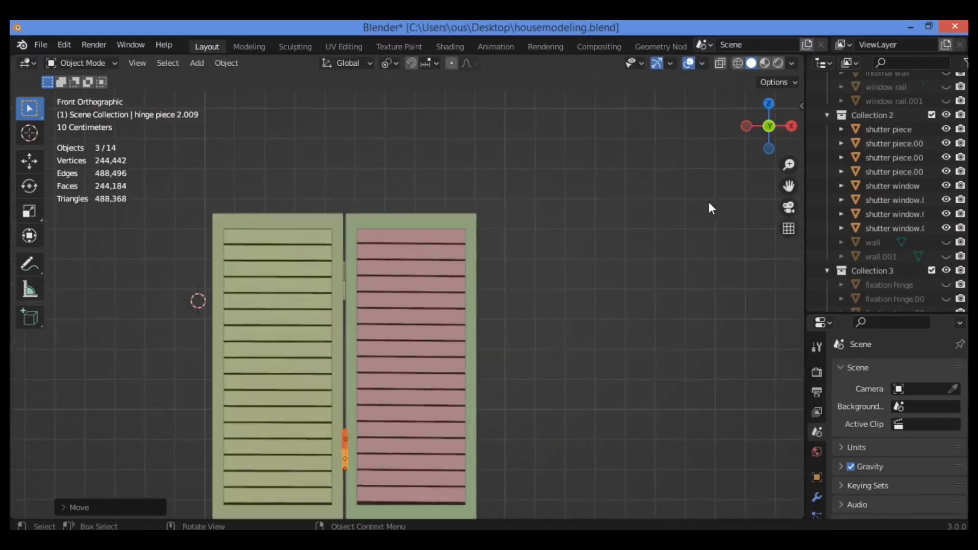
key("ctrl+KP_1")
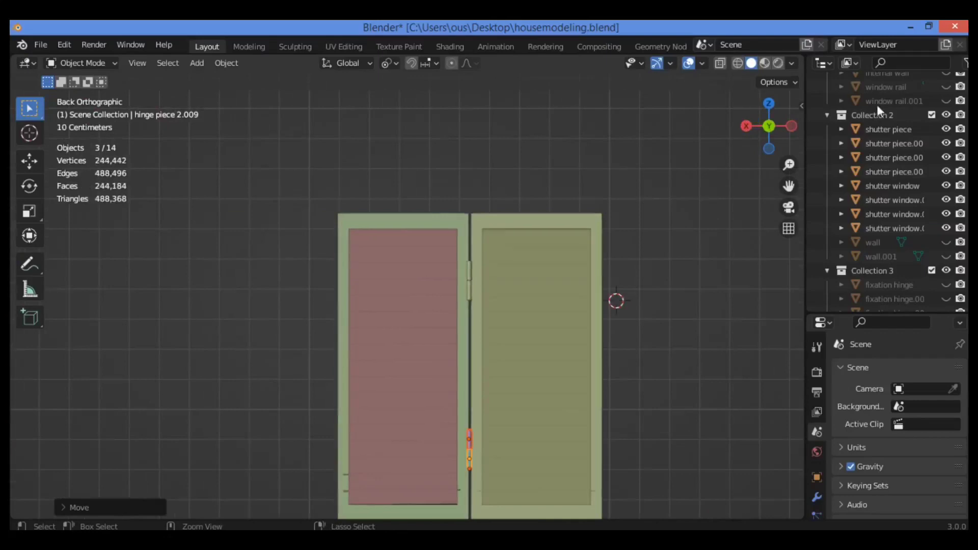
left_click_drag(788, 186, 731, 81)
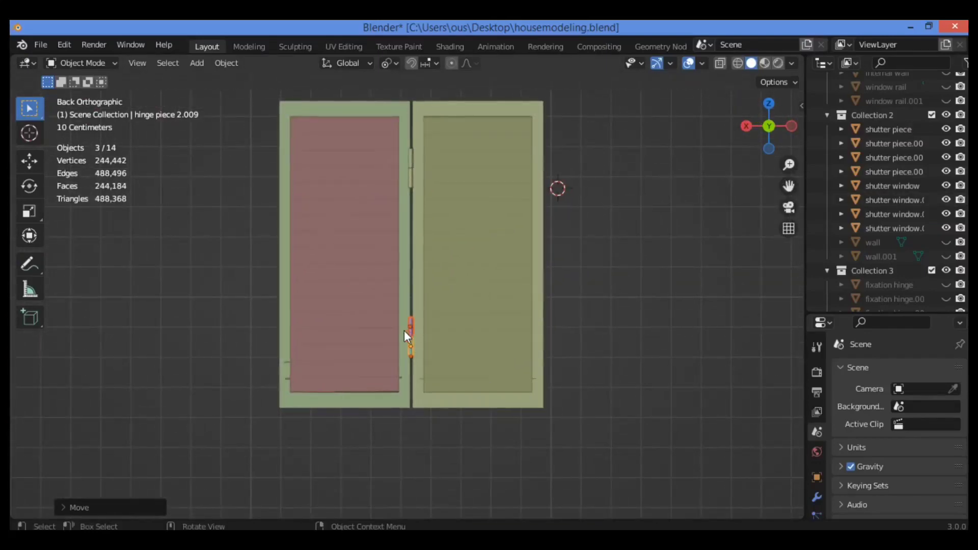
key("g")
key("z")
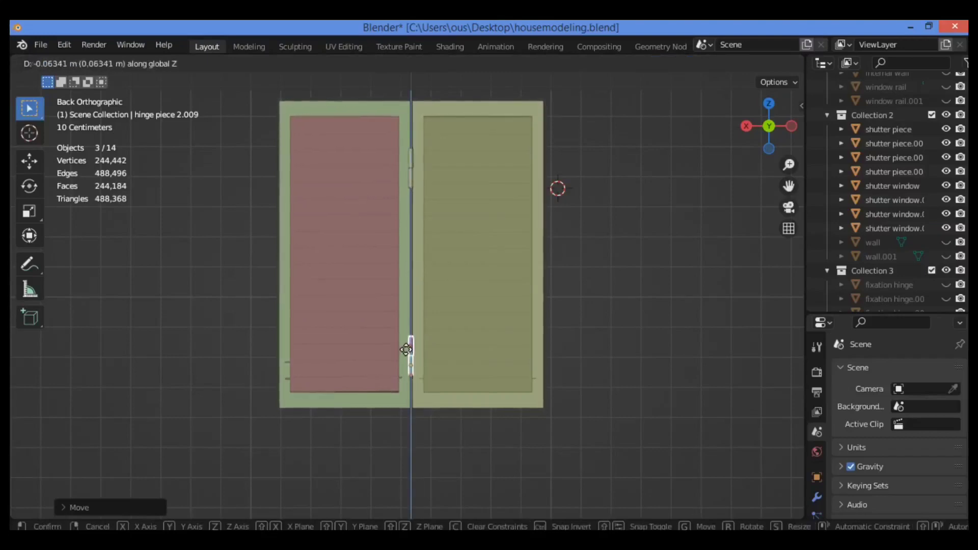
left_click(406, 344)
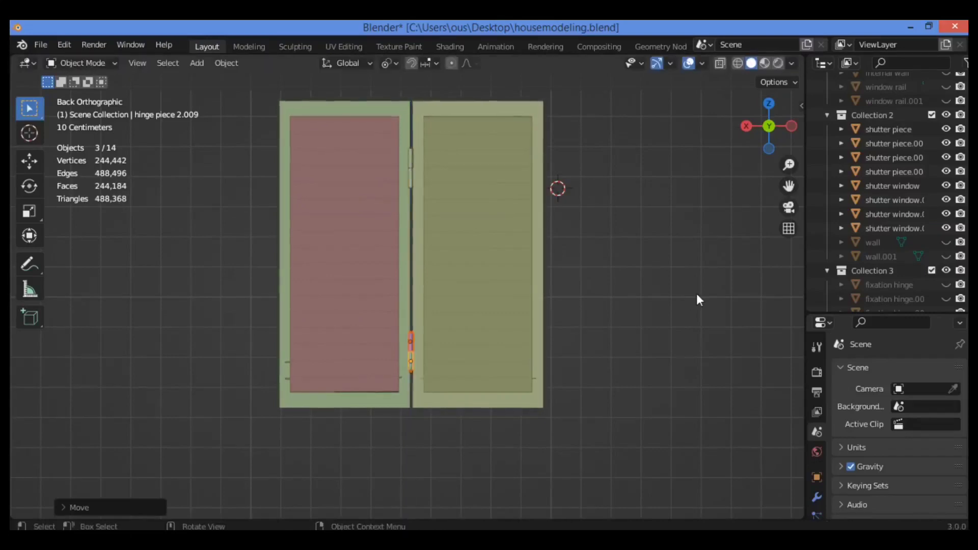
left_click(738, 159)
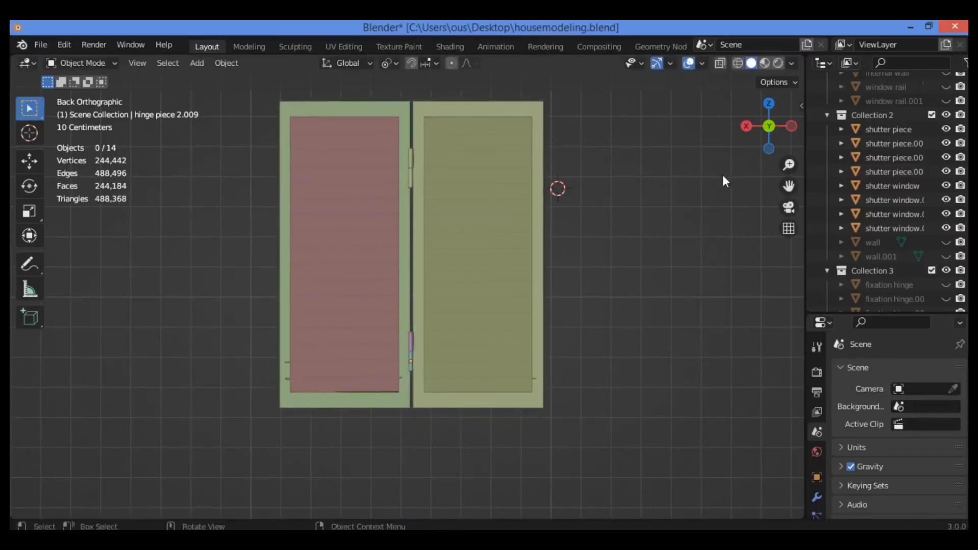
Step: Disable rendering for all the shutter piece and shutter window objects and the wall object in Collection 2
left_click_drag(776, 130, 755, 129)
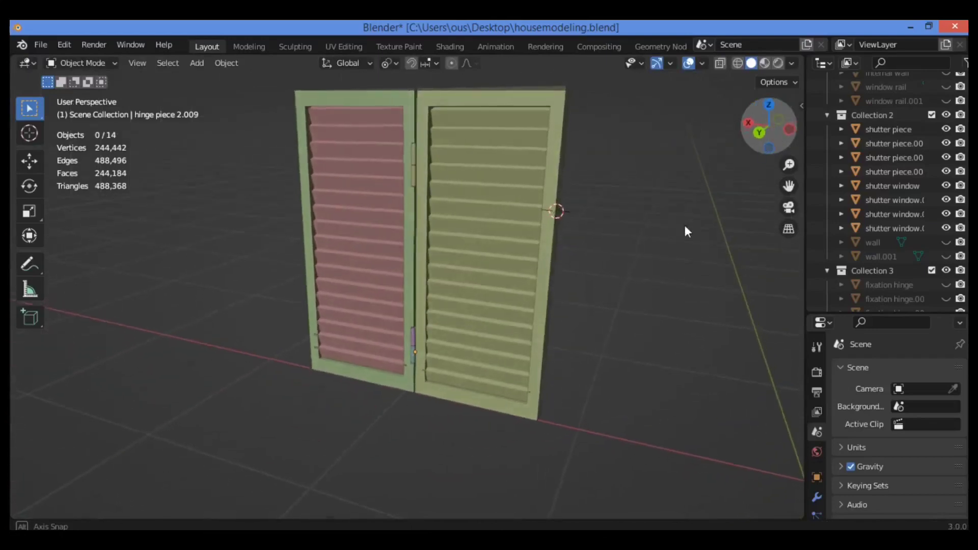
left_click(960, 144)
left_click(960, 129)
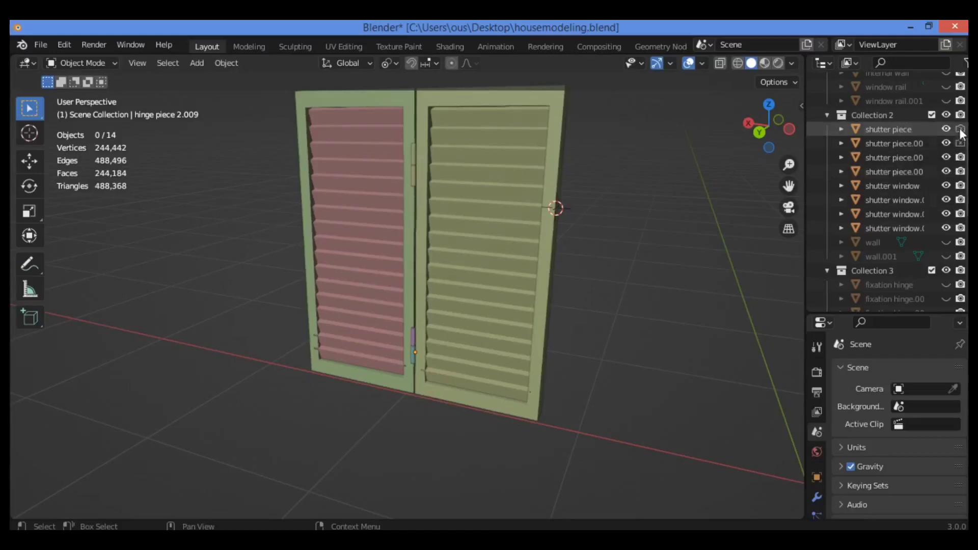
left_click(960, 157)
left_click(960, 171)
left_click(960, 186)
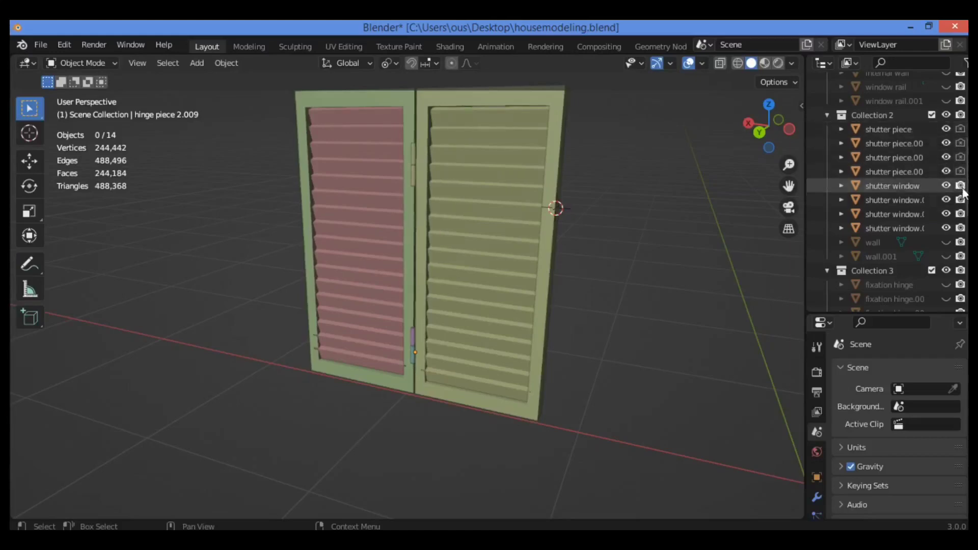
left_click(960, 200)
left_click(960, 214)
left_click(960, 228)
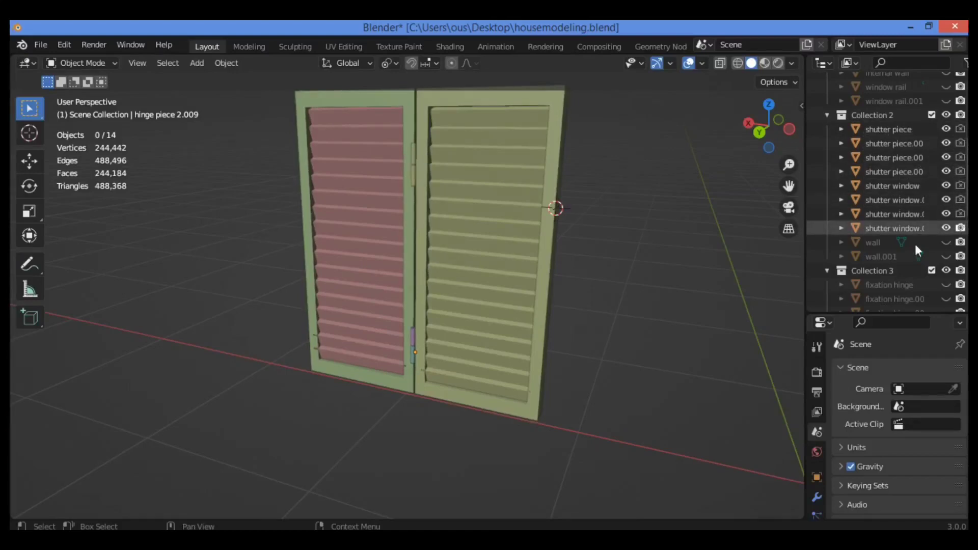
left_click(960, 242)
left_click_drag(772, 108, 716, 117)
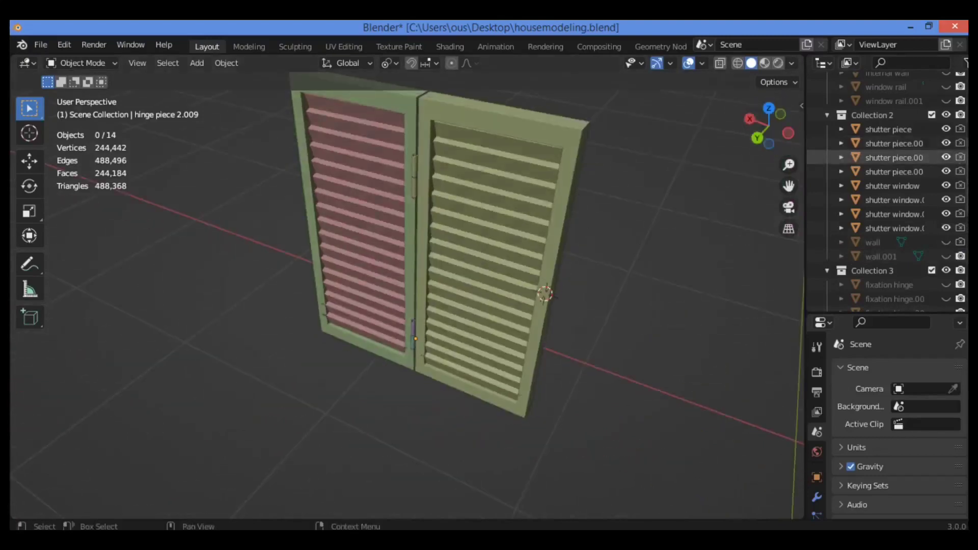
Step: Disable rendering for Collection 2, window rail.001, wall.001, Collection 3 and the first three fixation hinge objects
left_click_drag(961, 115, 966, 88)
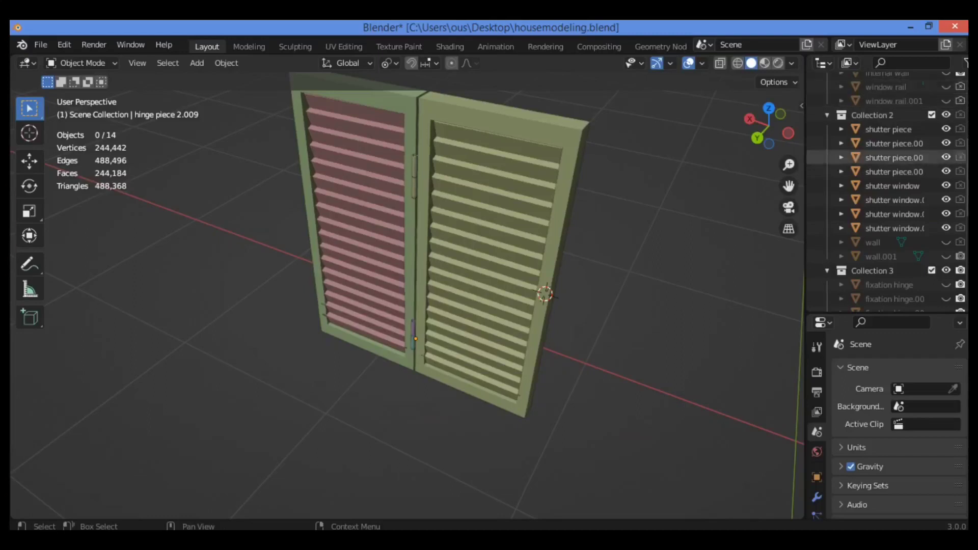
scroll(957, 184, "down", 4)
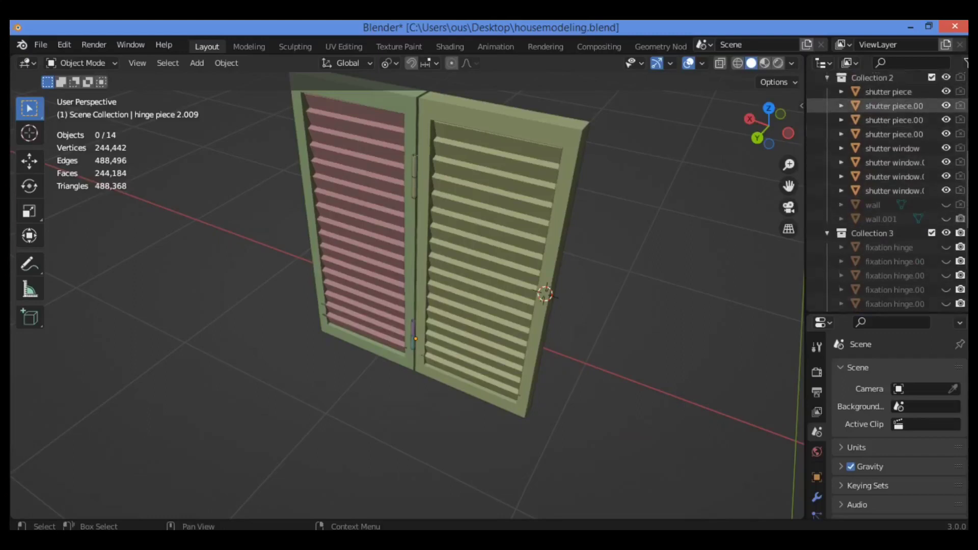
left_click(961, 179)
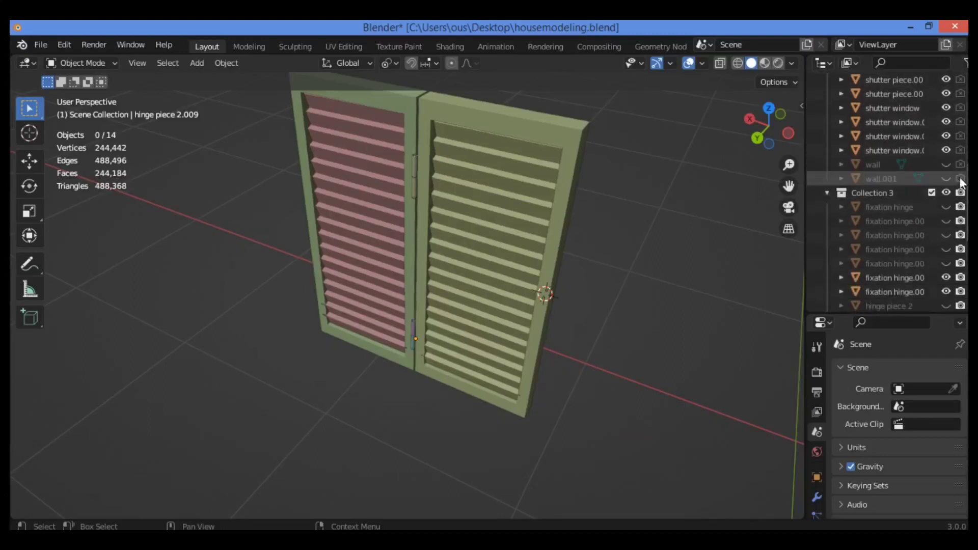
left_click(961, 192)
left_click(959, 207)
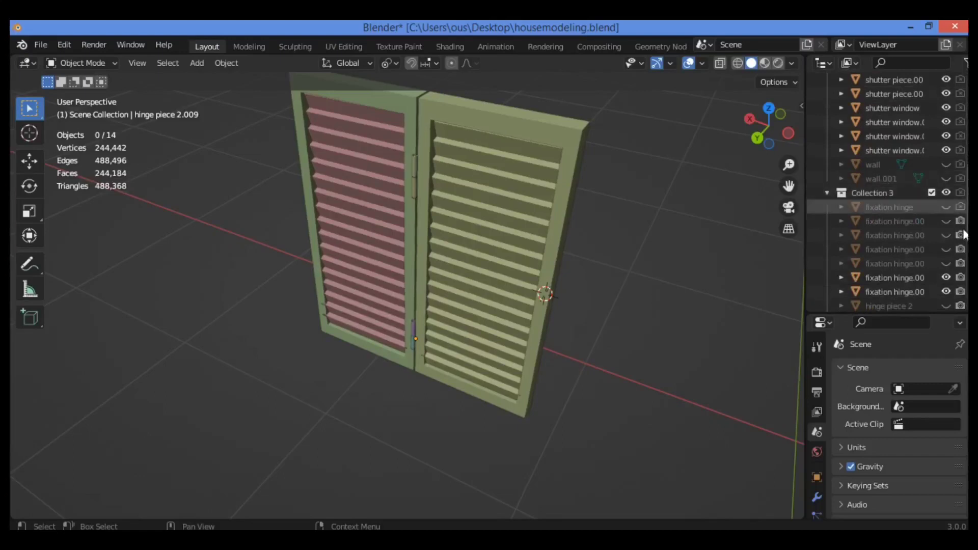
left_click(960, 222)
left_click(959, 235)
scroll(960, 235, "down", 5)
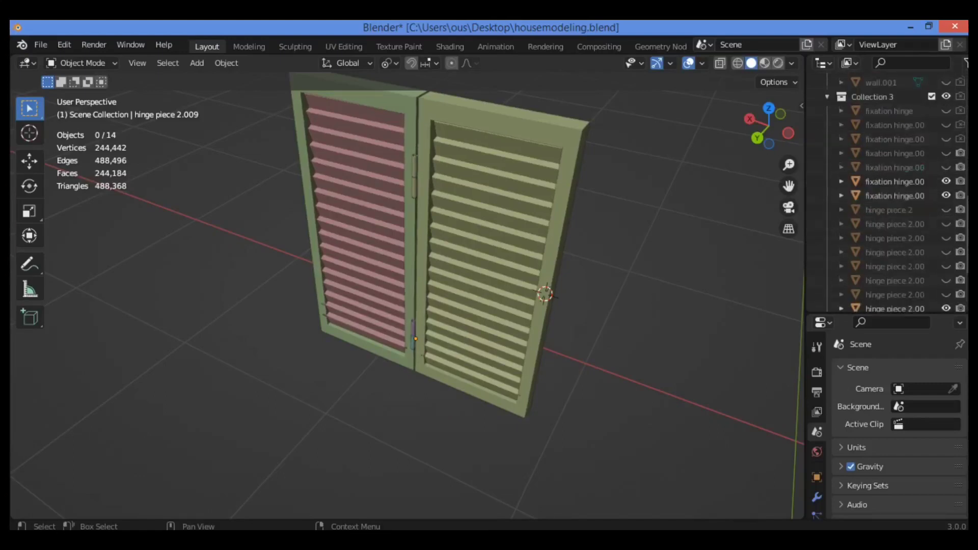
scroll(917, 229, "up", 2)
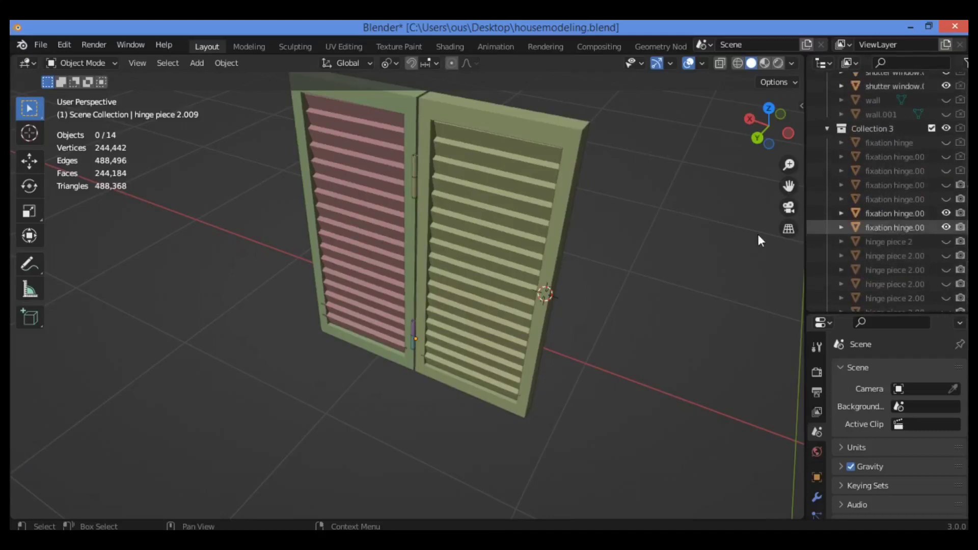
Step: Select all three pieces of the lower hinge: the upper hinge piece, the fixation pin and the lower hinge piece
left_click_drag(767, 140, 530, 261)
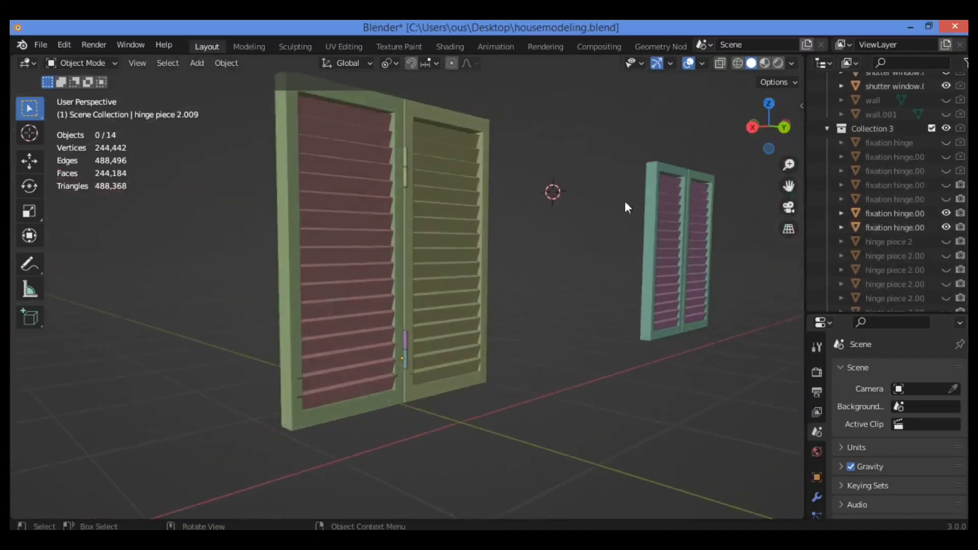
left_click_drag(788, 164, 749, 173)
left_click_drag(566, 153, 565, 153)
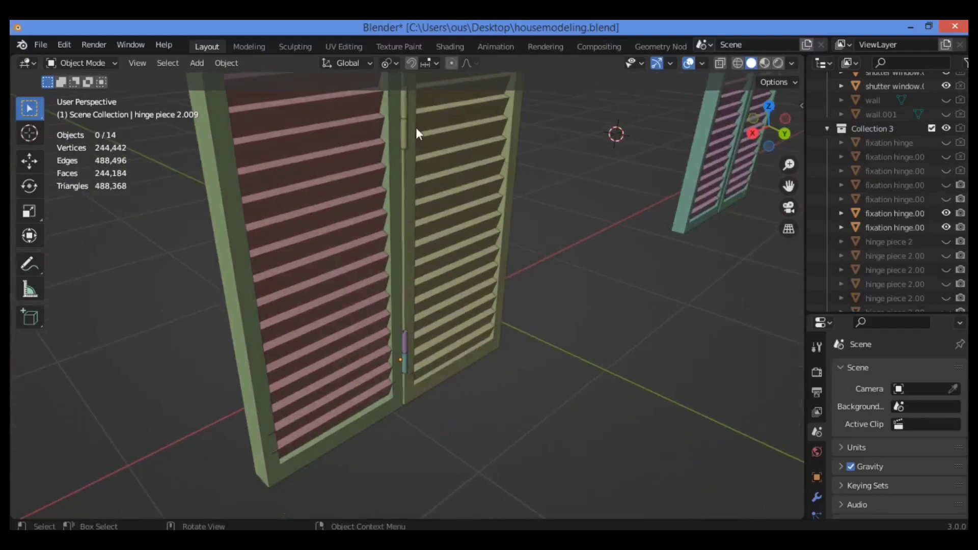
left_click(404, 115)
left_click(400, 183, "ctrl")
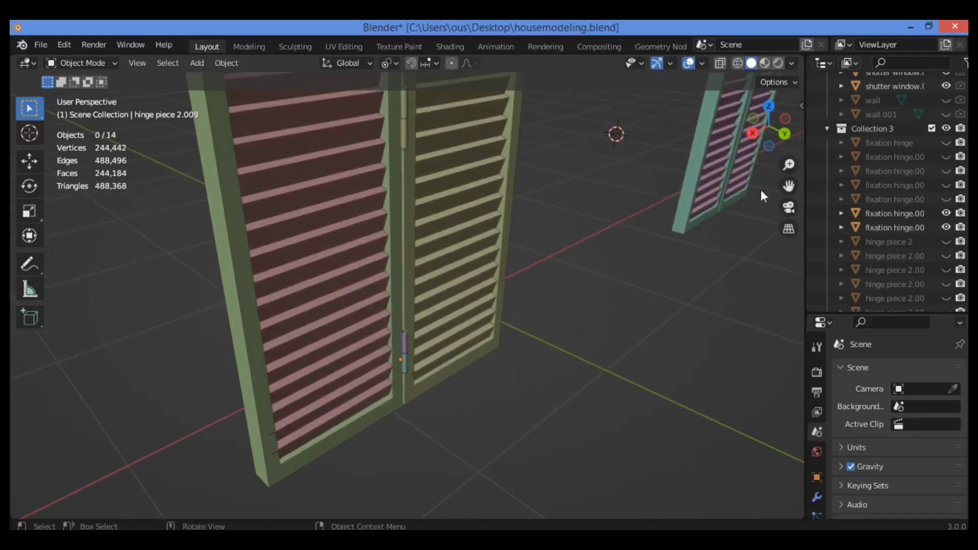
left_click_drag(788, 164, 788, 127)
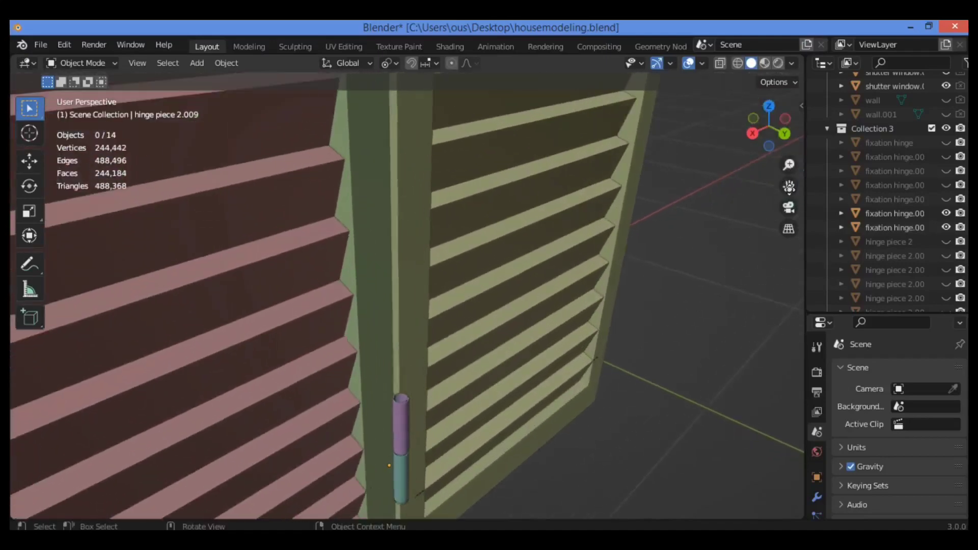
left_click_drag(788, 187, 759, 127)
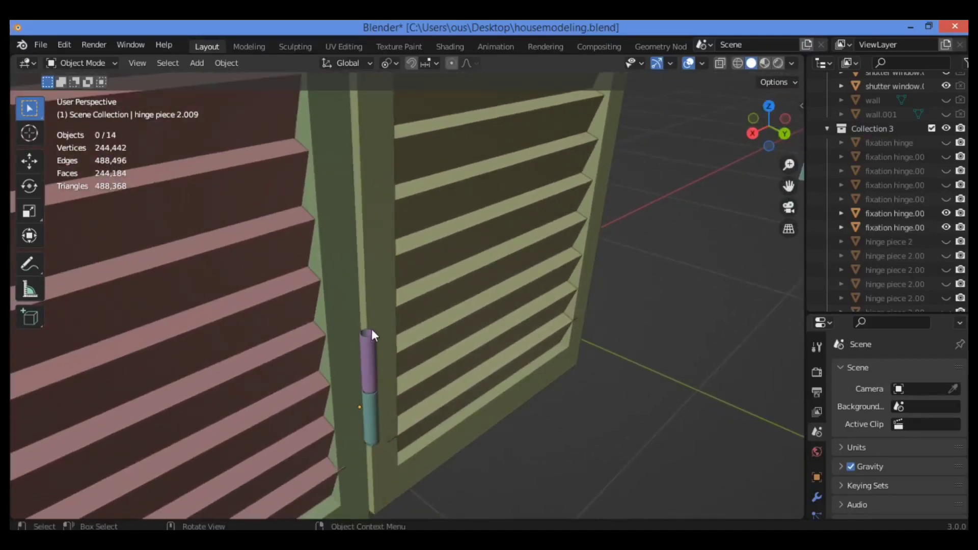
left_click(372, 344)
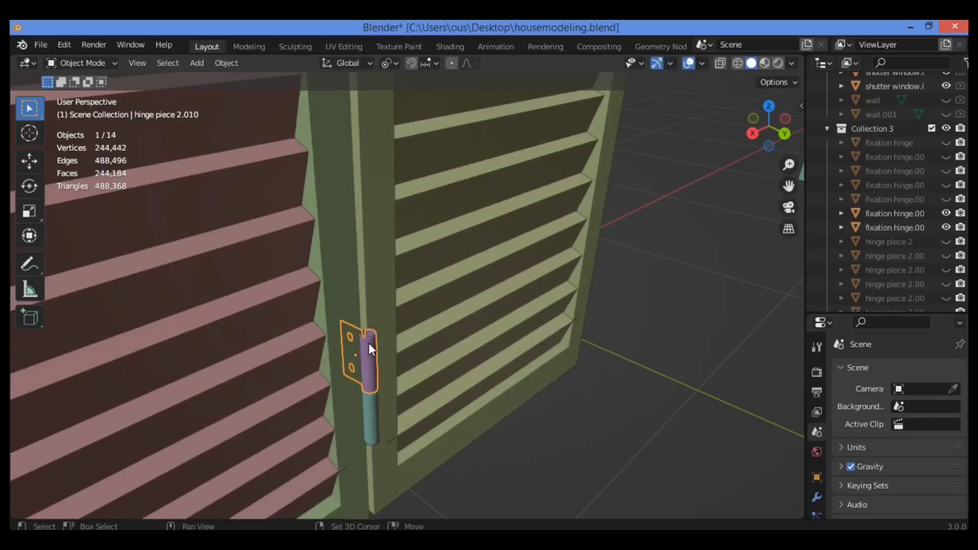
left_click(367, 335, "shift")
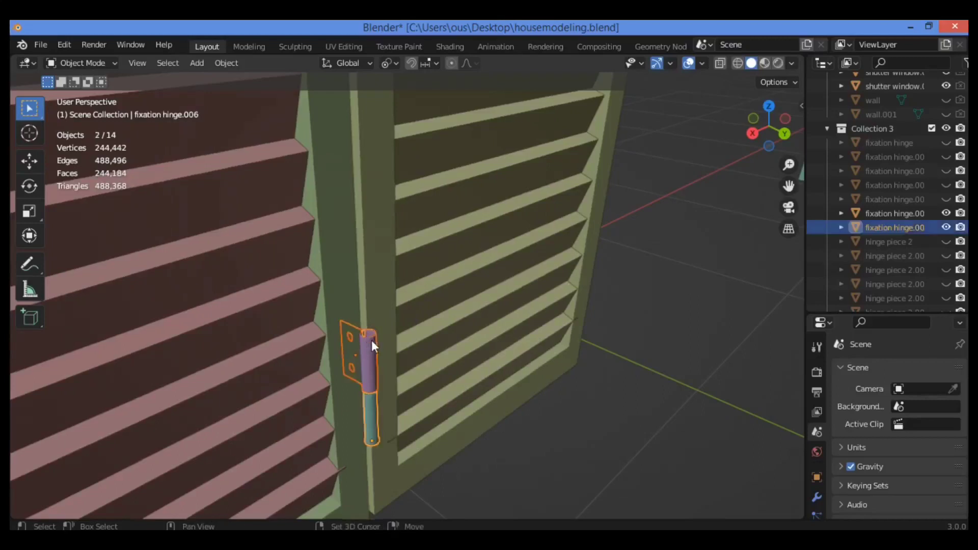
left_click(369, 411, "shift")
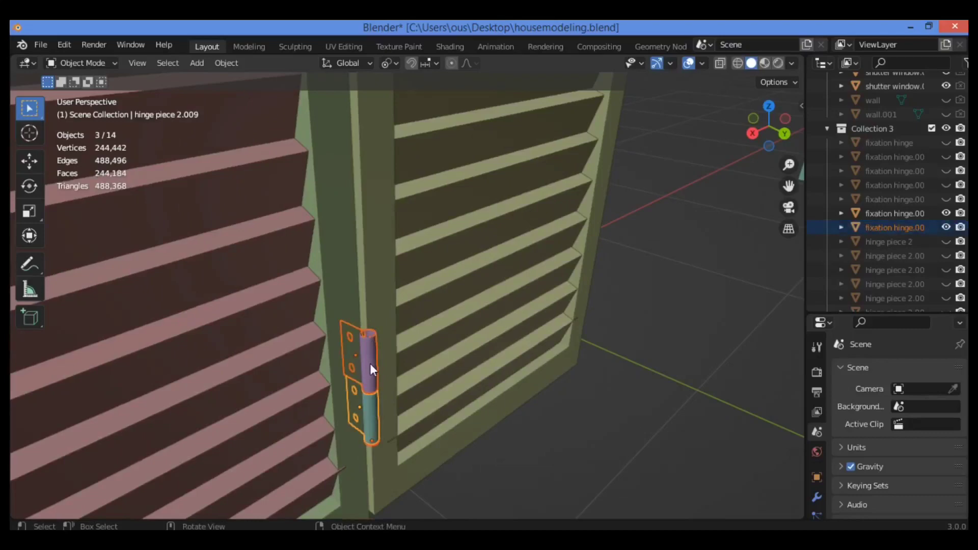
Step: In front view, duplicate the selected lower hinge and shift the copy about 0.43 m along X to the outer edge of the red shutter
key("KP_1")
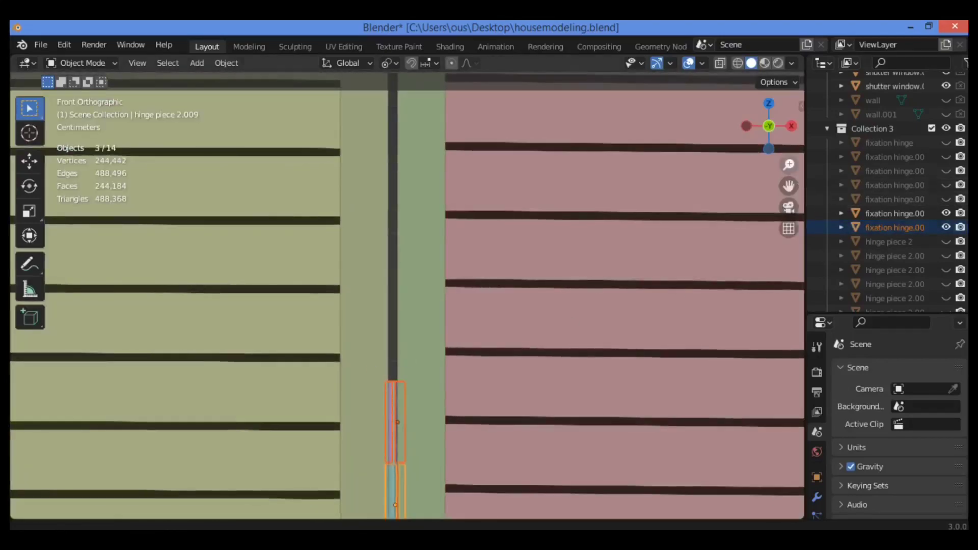
scroll(407, 295, "down", 5)
scroll(407, 295, "down", 4)
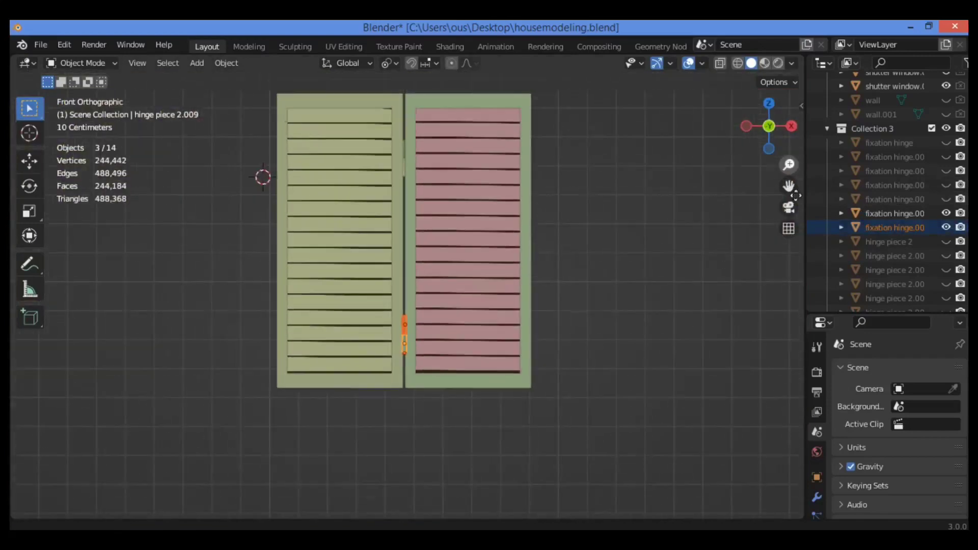
left_click_drag(788, 186, 528, 189)
left_click_drag(788, 165, 789, 225)
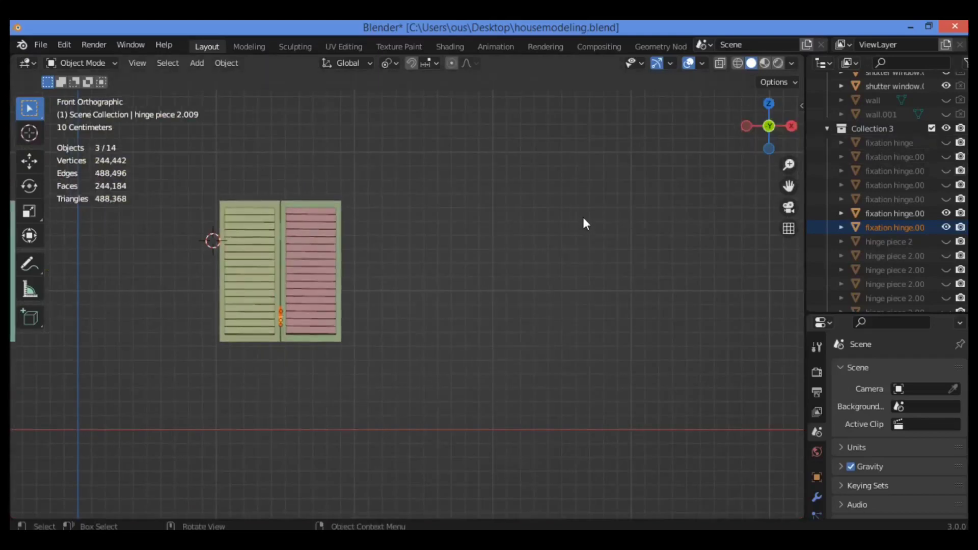
left_click_drag(769, 126, 763, 125)
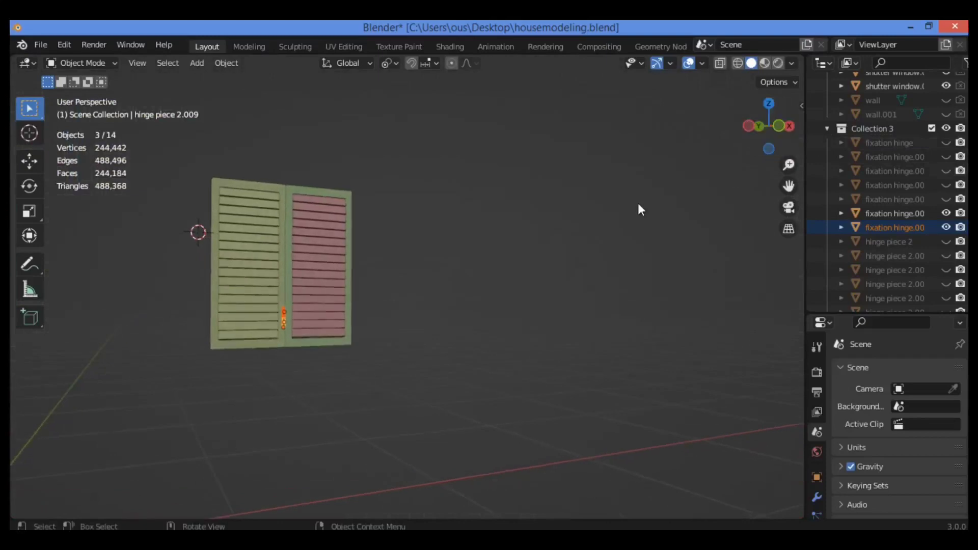
key("KP_3")
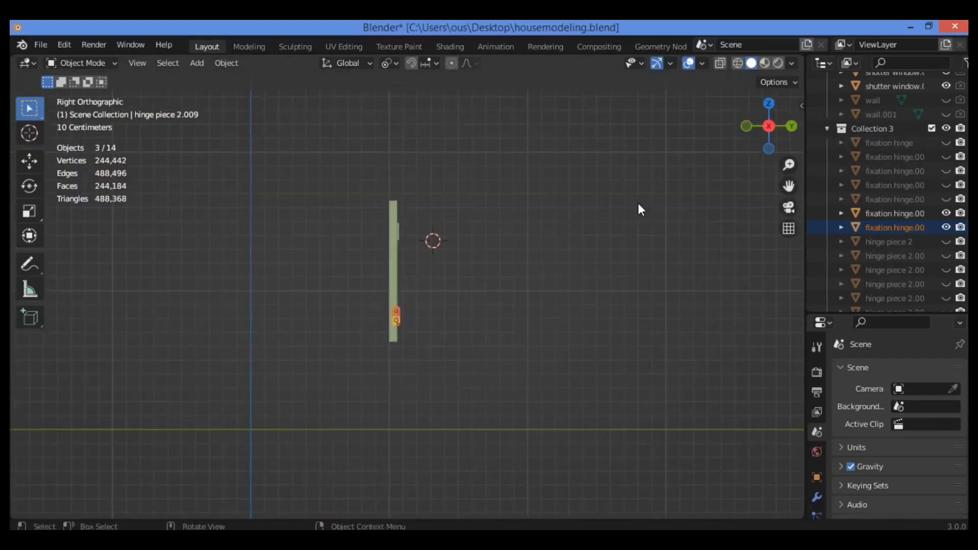
key("KP_1")
middle_click_drag(356, 275, 605, 278, "shift")
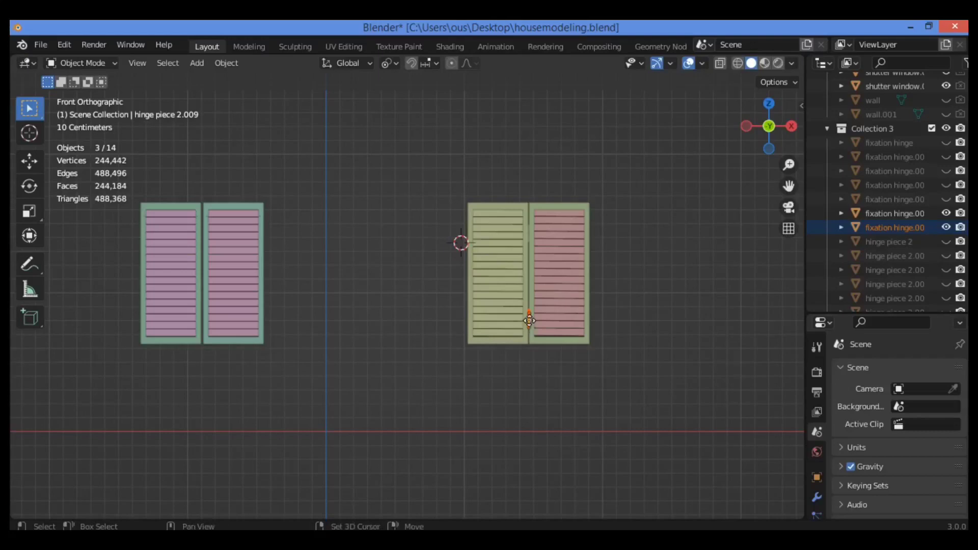
key("shift+d")
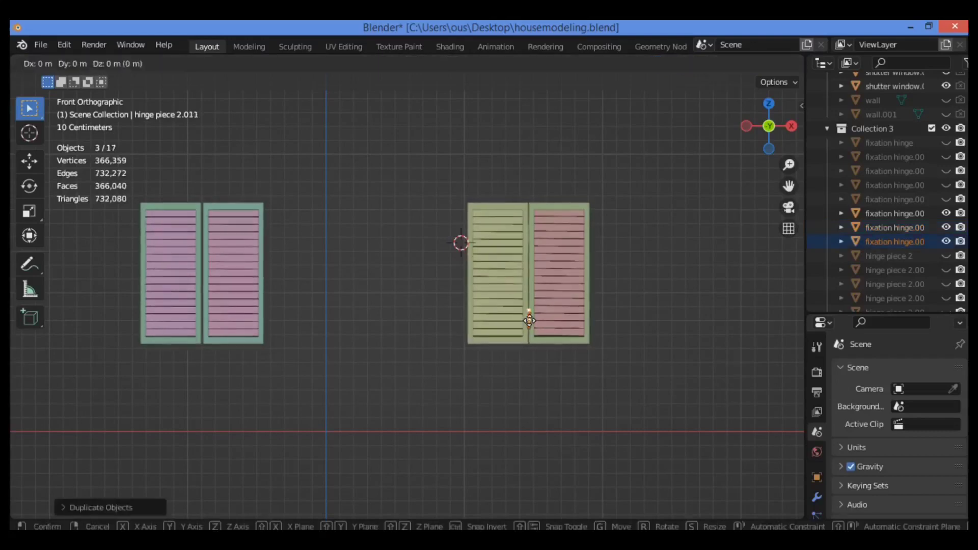
key("x")
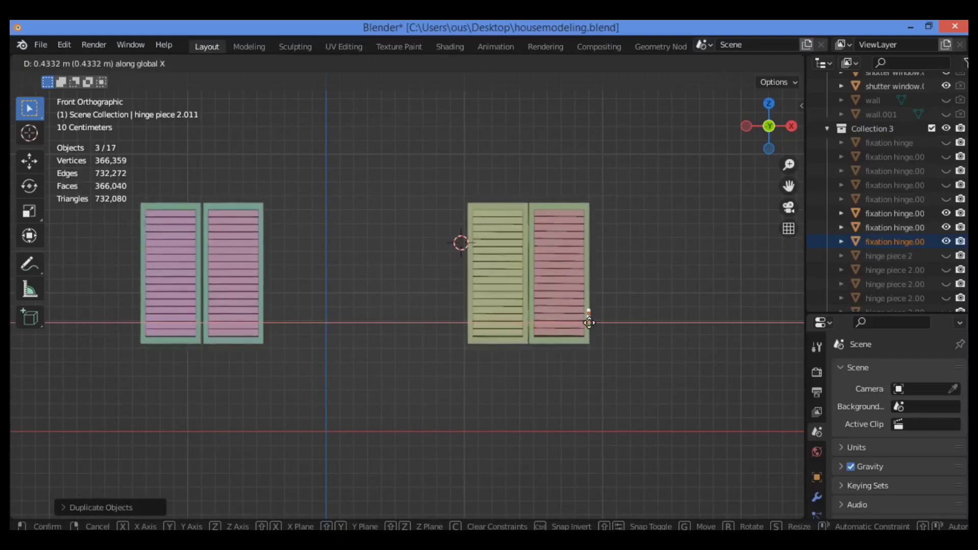
left_click(589, 323)
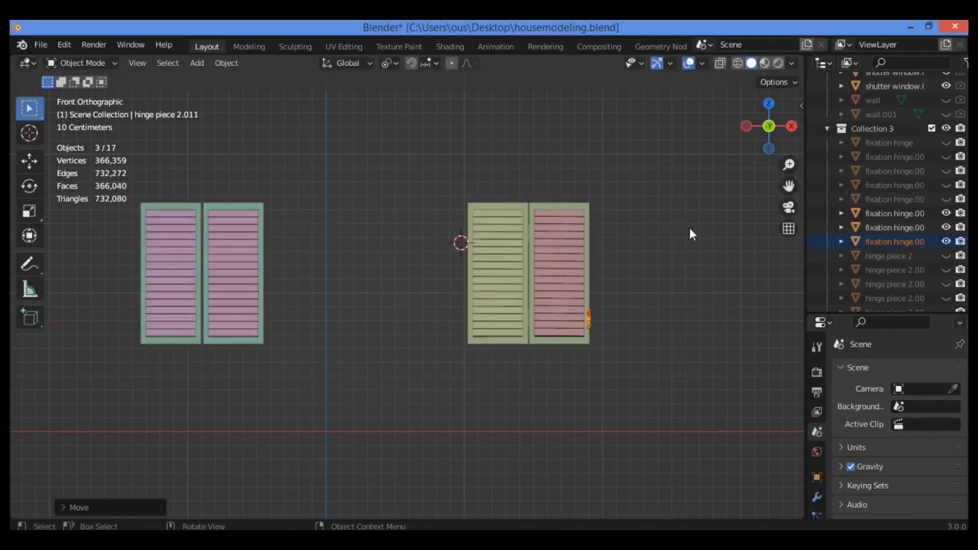
Step: Move the copied hinge about -2.8 m along X into the gap between the two shutters of the other window
mouse_move(788, 165)
left_mouse_down()
mouse_move(788, 130)
mouse_move(788, 180)
left_mouse_up()
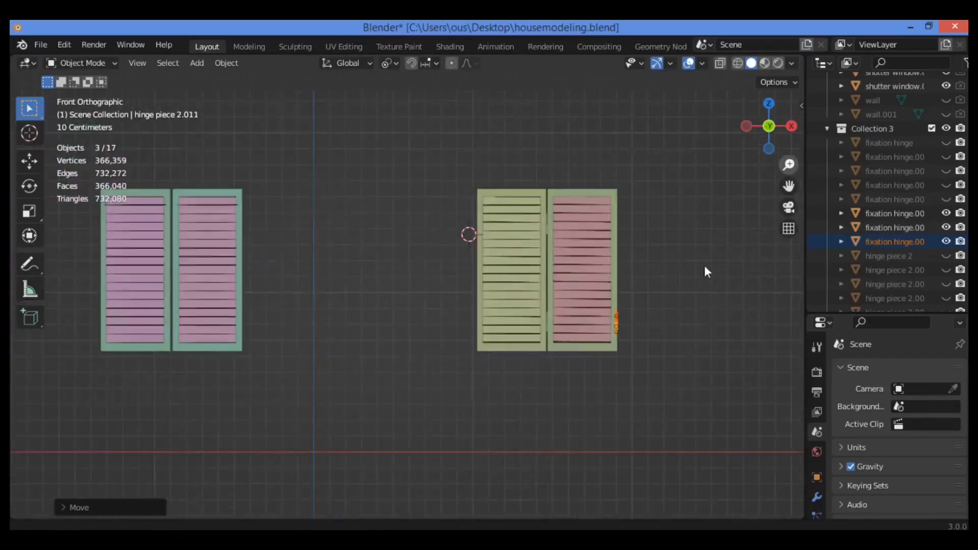
key("g")
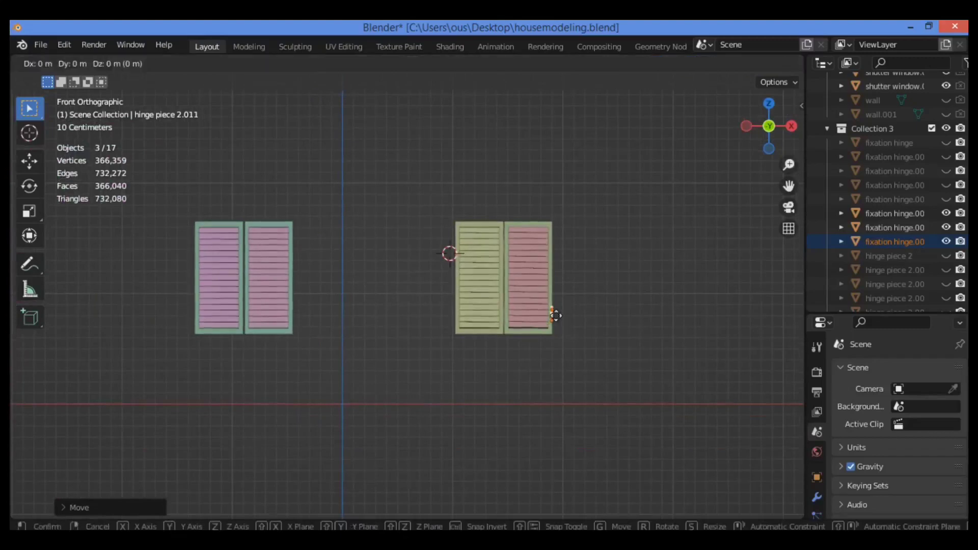
key("x")
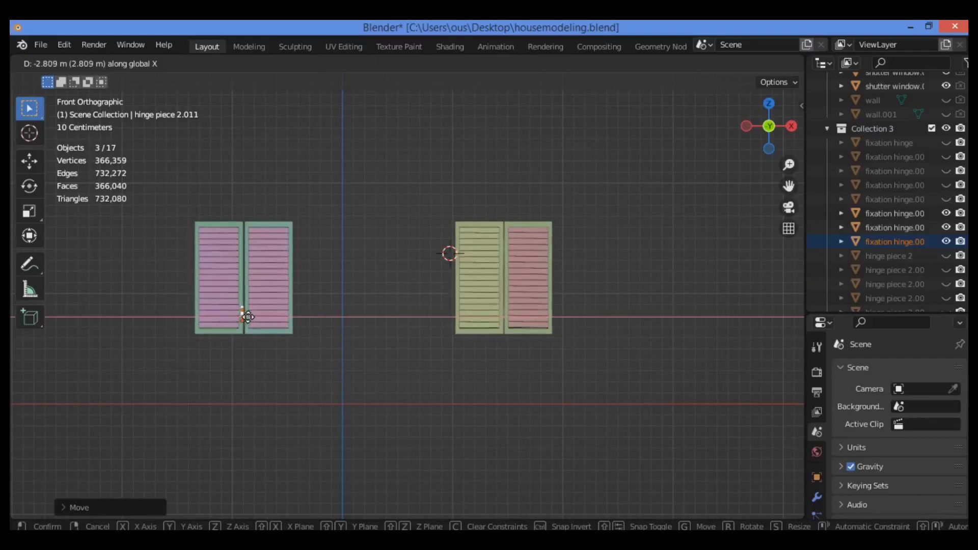
left_click(354, 299)
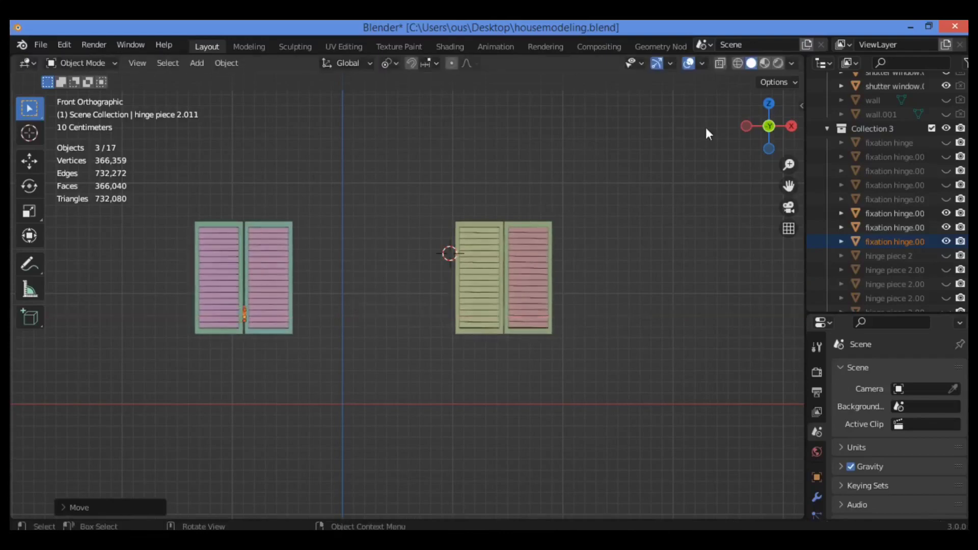
Step: Shift the outer shutter's frame and slats about 0.008 m along X towards its neighbour to narrow the gap, and clear the selection
left_click_drag(788, 165, 788, 143)
left_click_drag(789, 186, 939, 196)
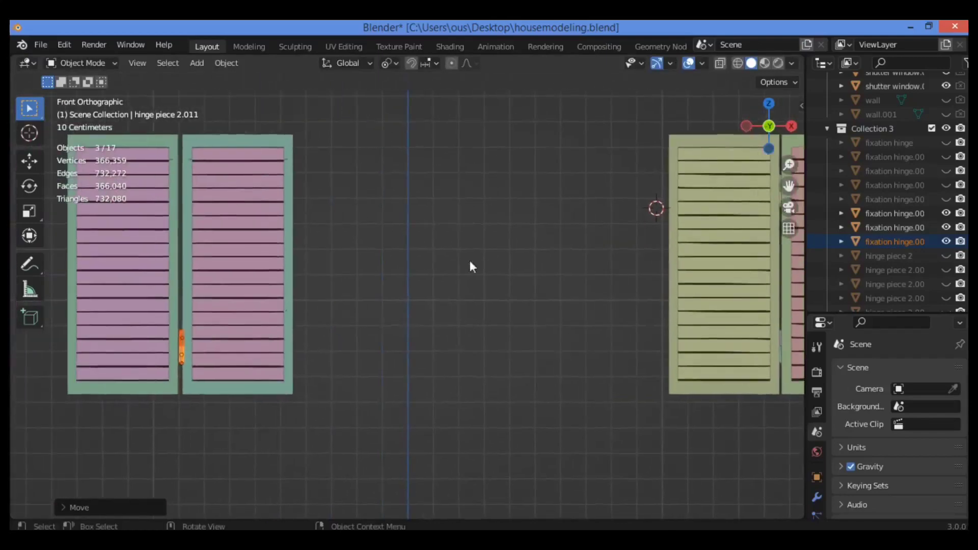
left_click(174, 202)
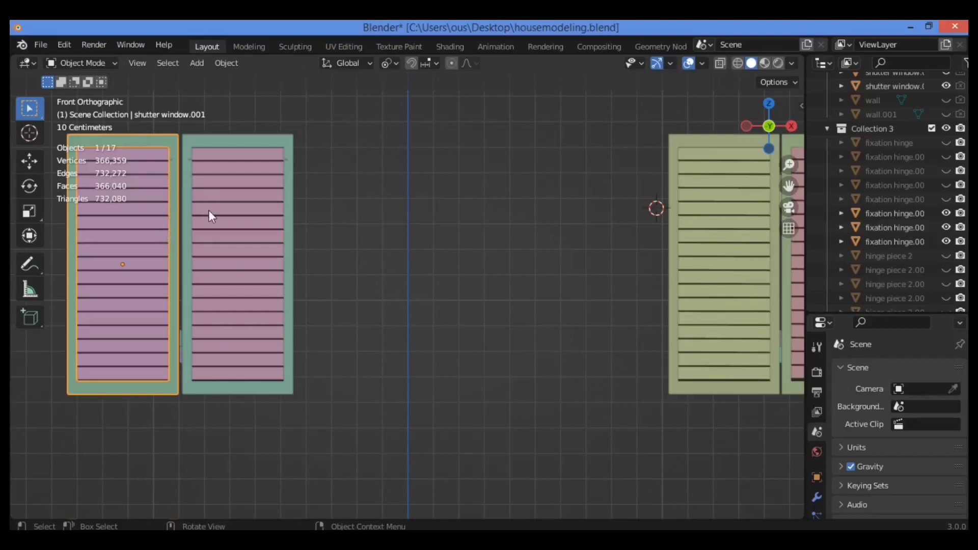
key("g")
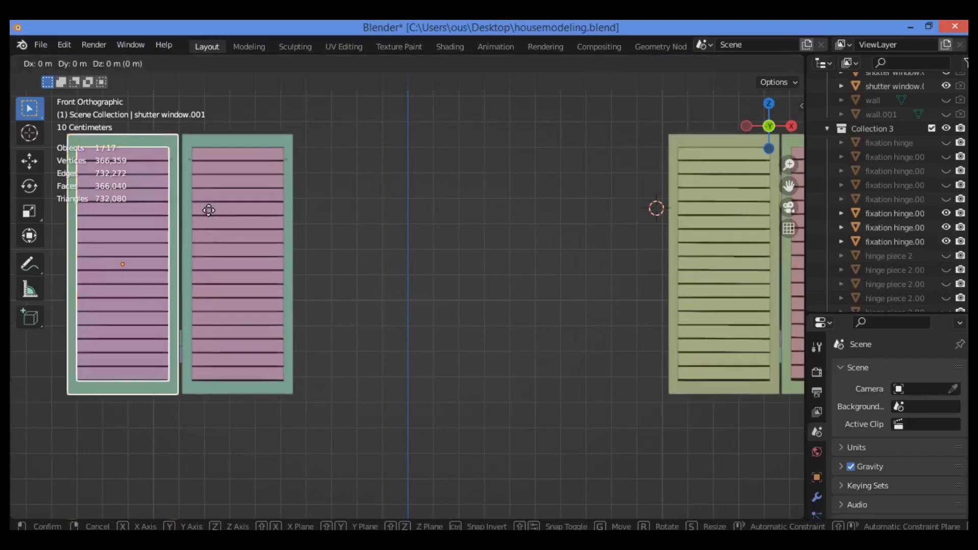
key("Escape")
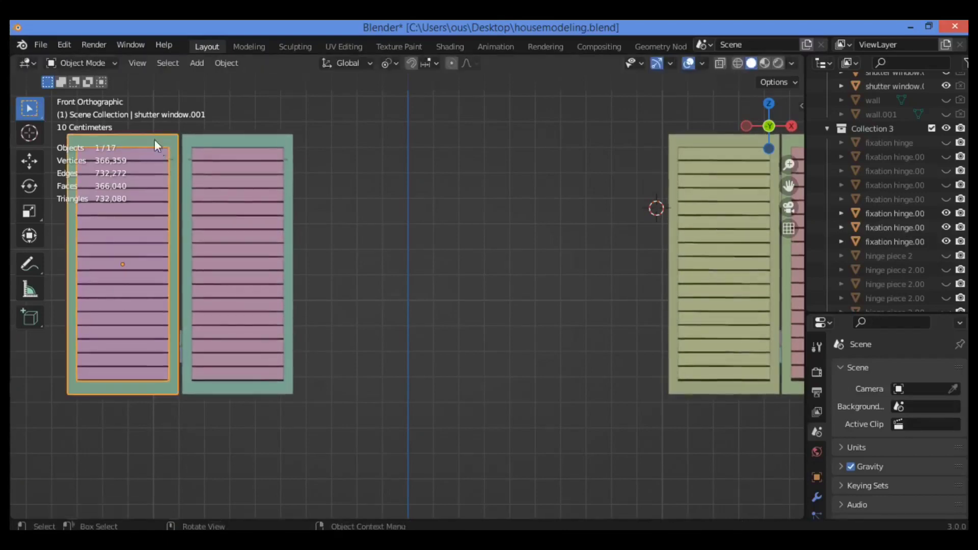
left_click(138, 160, "shift")
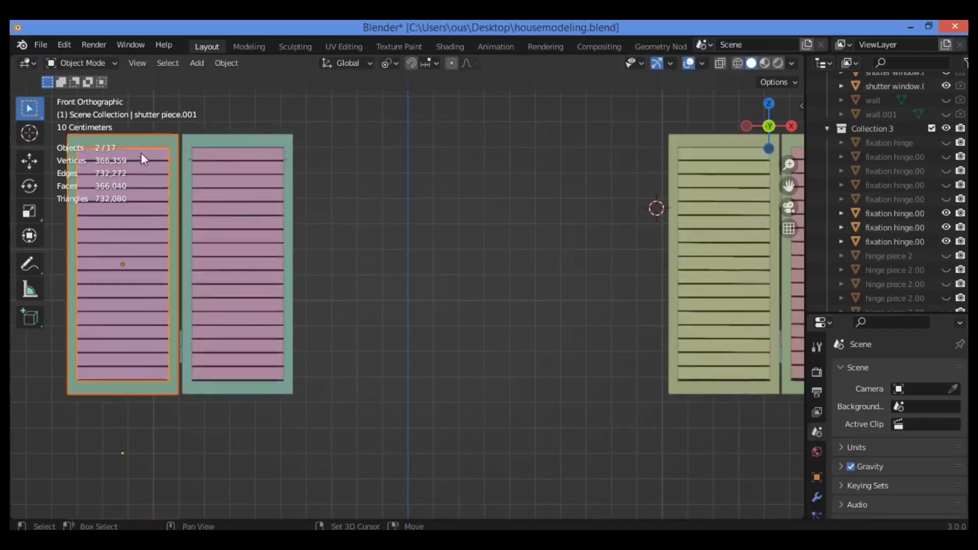
left_click(146, 136, "shift")
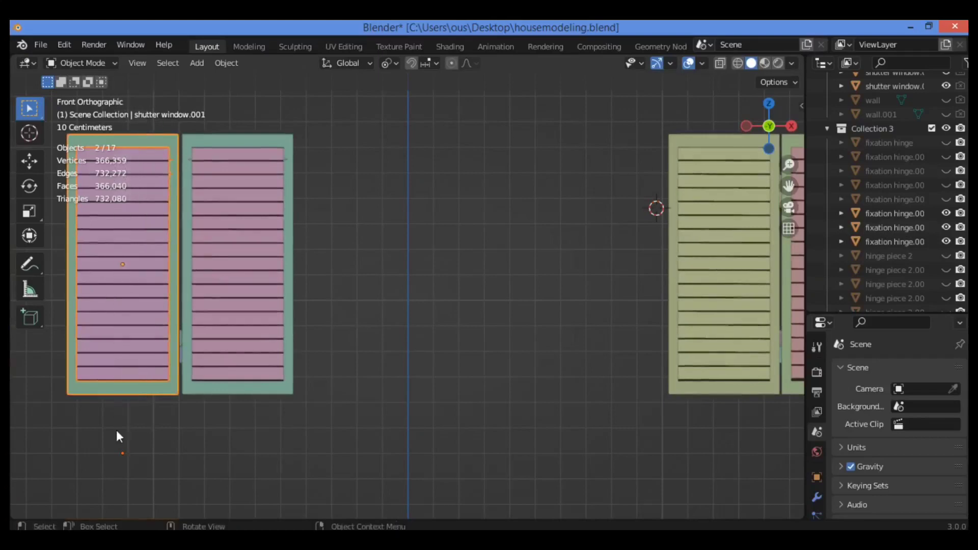
key("g")
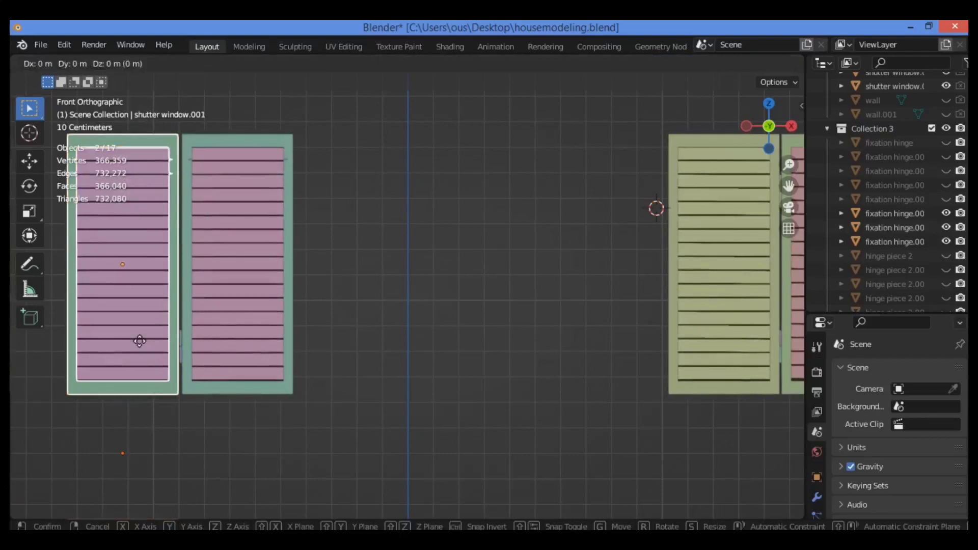
key("x")
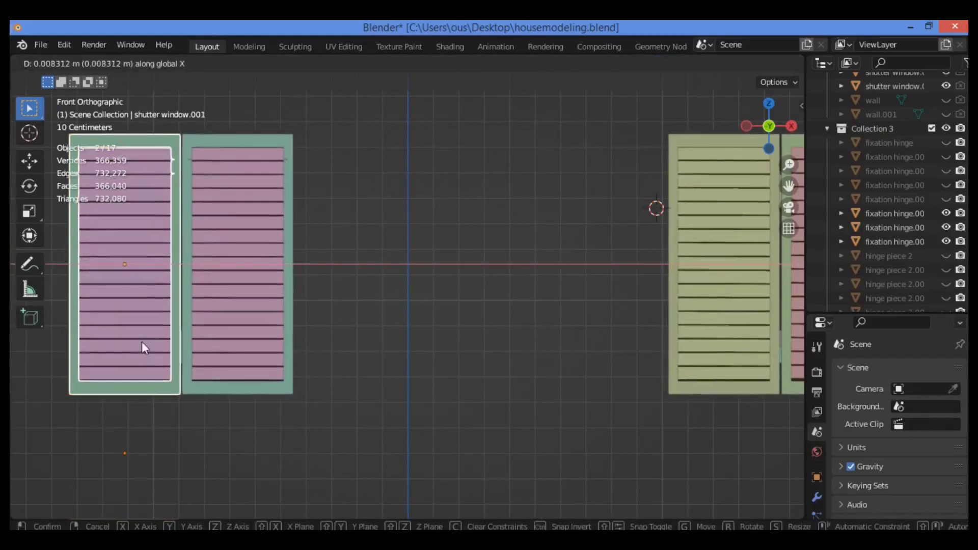
left_click(142, 341)
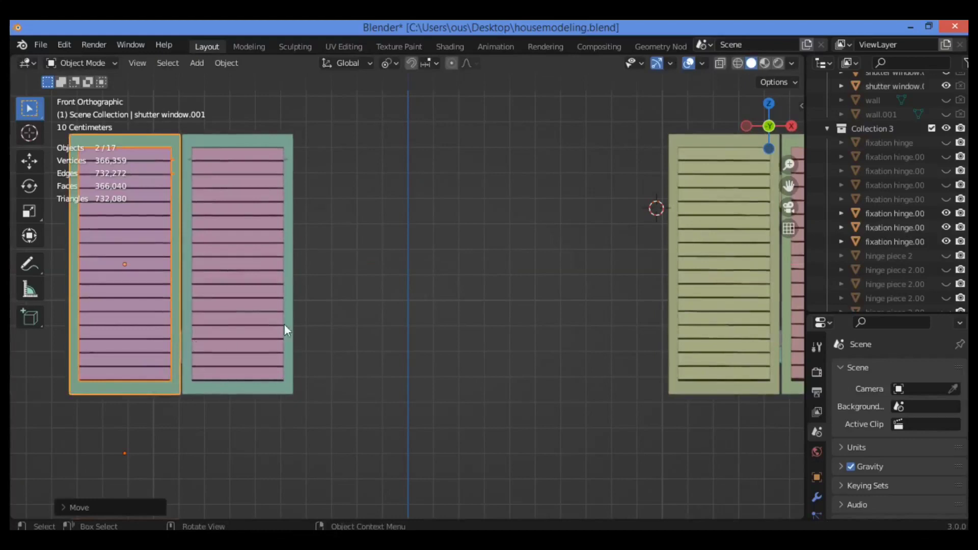
key("alt+a")
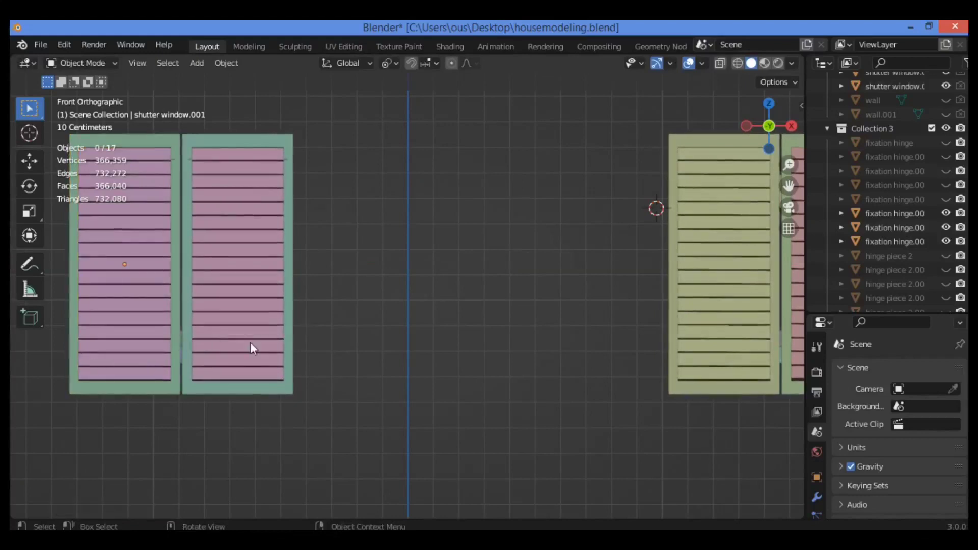
Step: Examine the copied hinge and the gap between the second window's shutters from behind, close up in back view
left_click(180, 336)
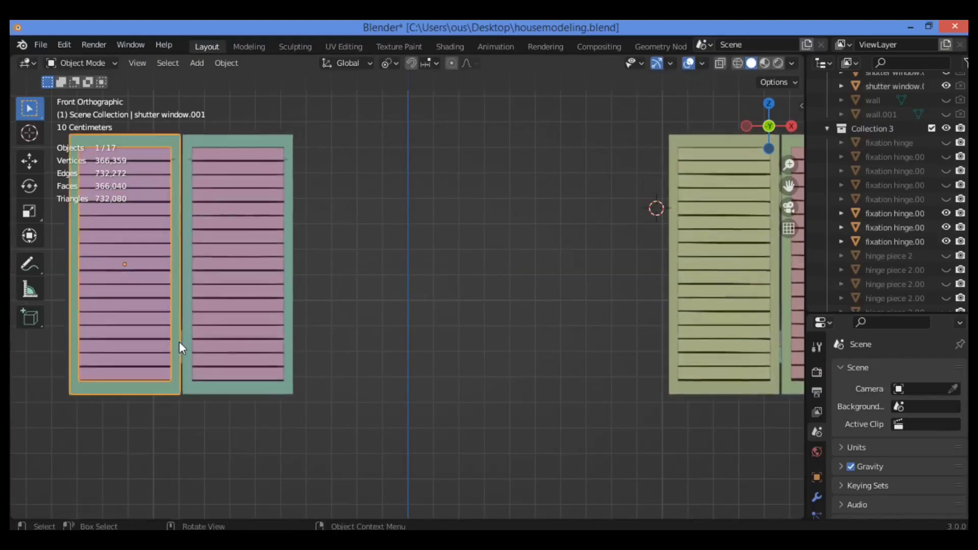
left_click_drag(788, 165, 789, 143)
left_click_drag(788, 186, 942, 171)
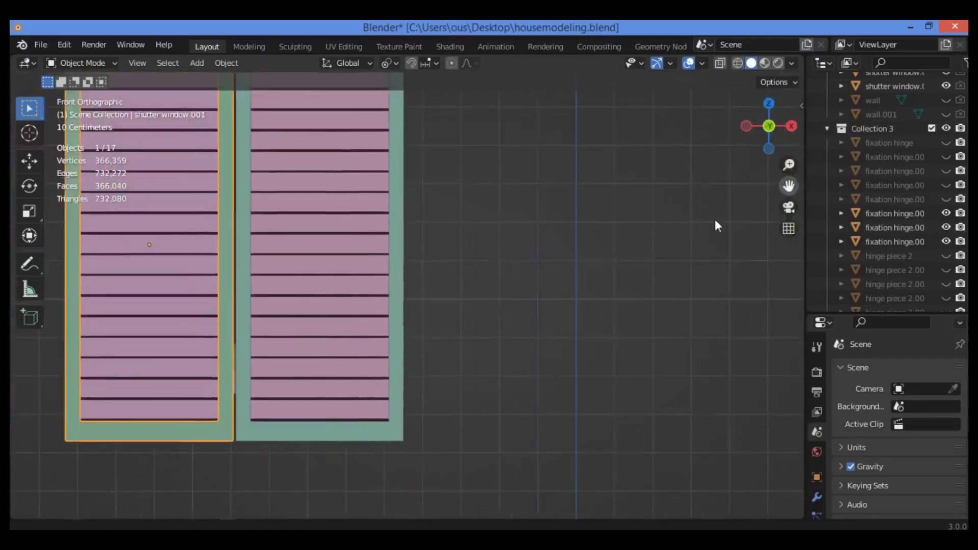
left_click_drag(767, 133, 728, 91)
left_click_drag(789, 186, 712, 229)
key("KP_5")
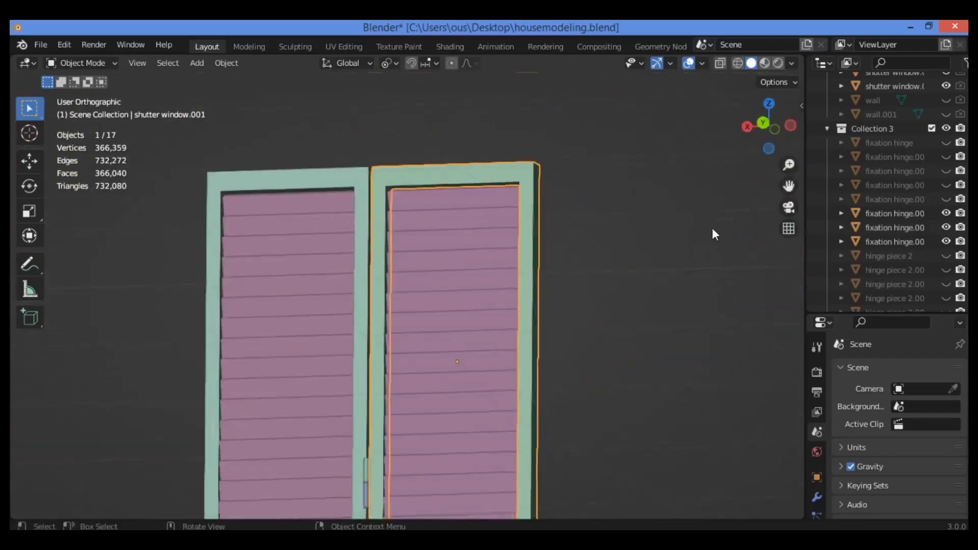
key("KP_1")
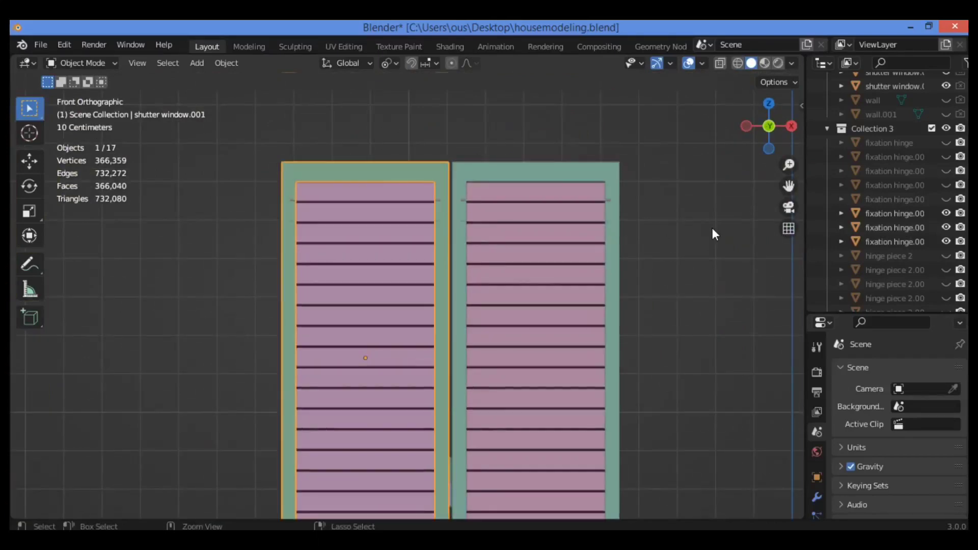
key("ctrl+KP_1")
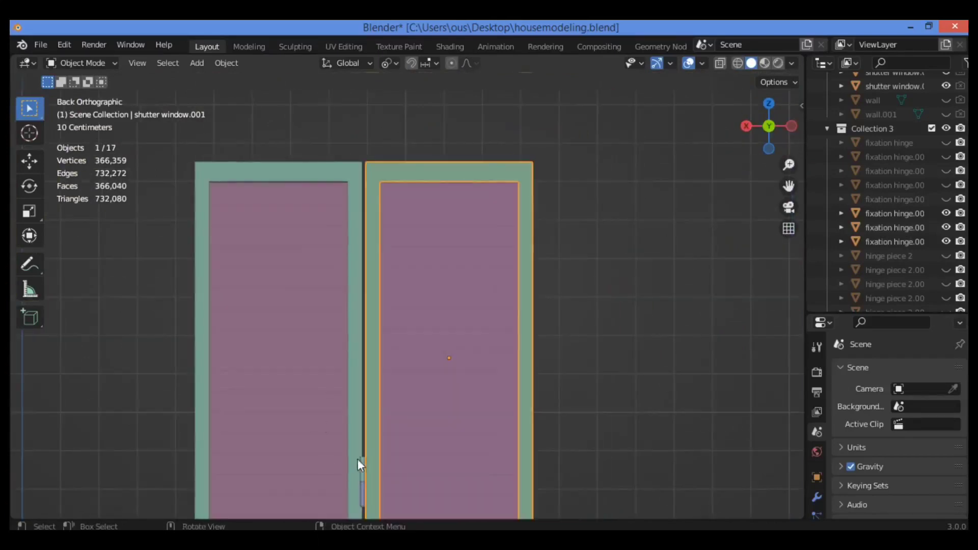
left_click_drag(788, 164, 800, 188)
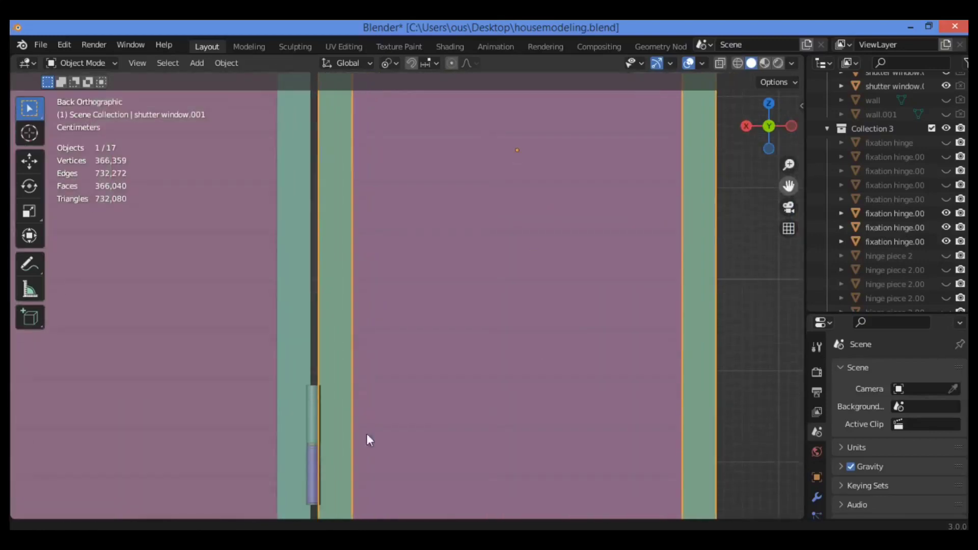
Step: Turn off the Statistics overlay in the viewport
left_click(792, 63)
left_click(701, 63)
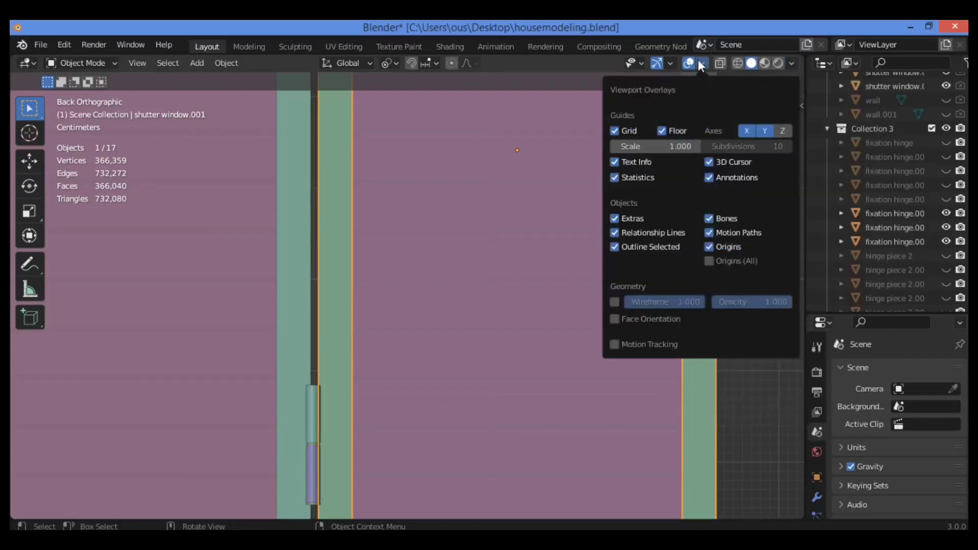
left_click(621, 178)
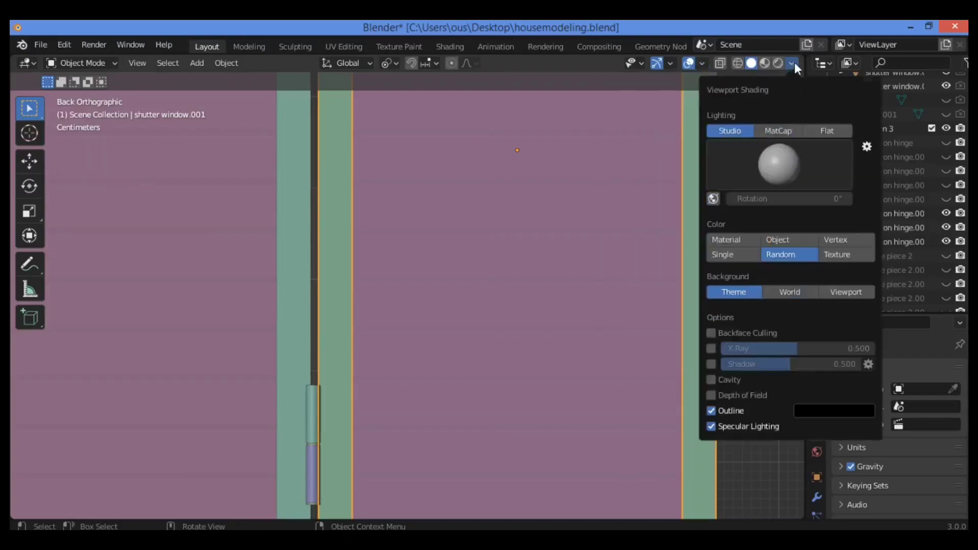
left_click(792, 63)
Step: Select all three pieces of the copied hinge: the upper hinge piece, the lower hinge piece and the fixation pin
left_click(311, 408)
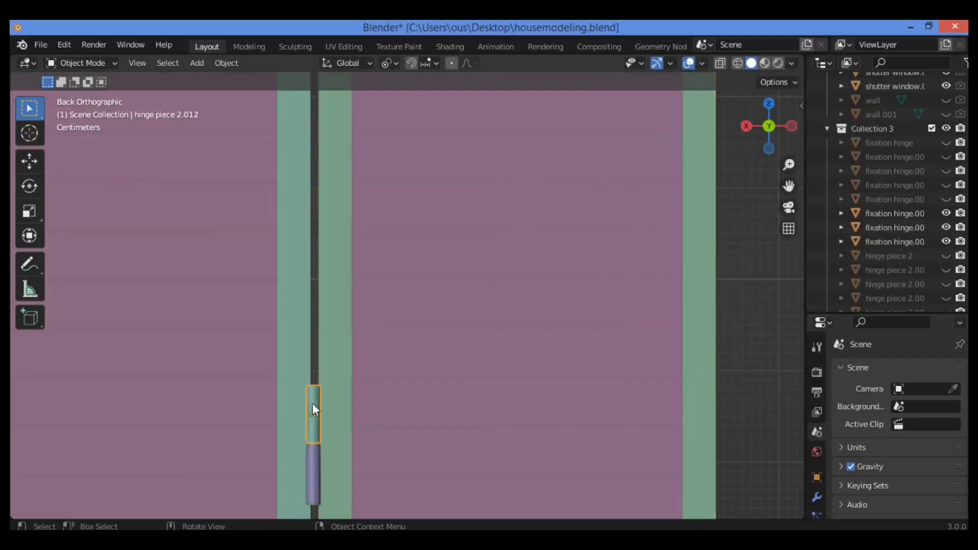
left_click(311, 483, "shift")
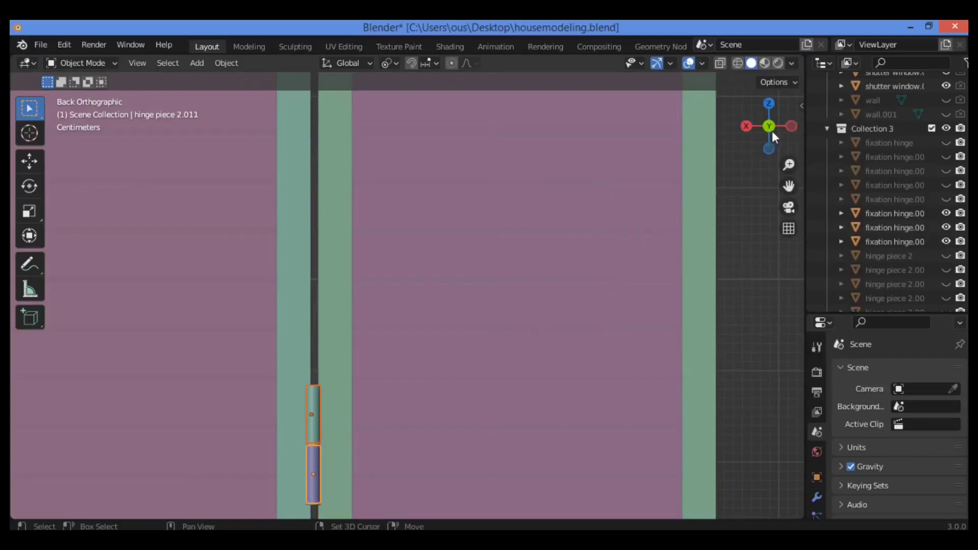
left_click_drag(772, 131, 322, 374)
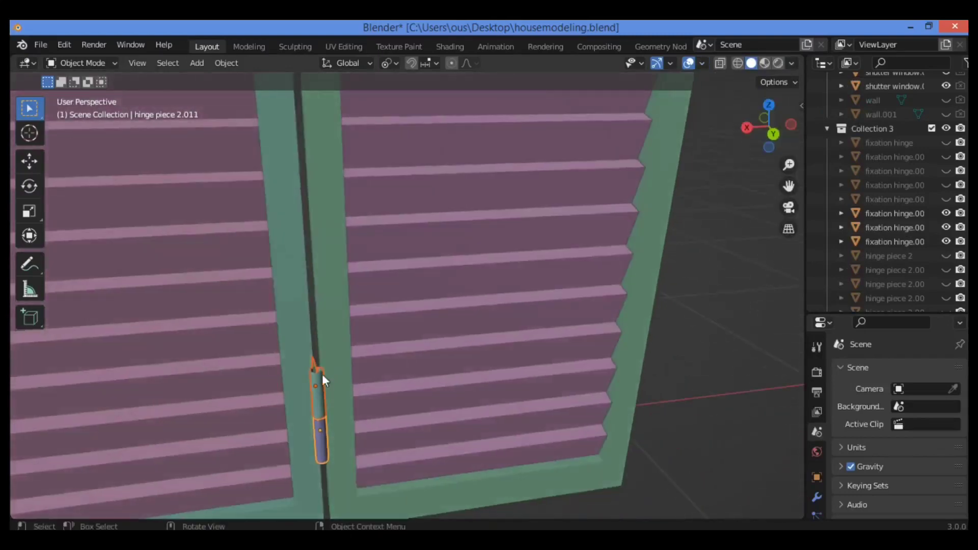
left_click(316, 369, "shift")
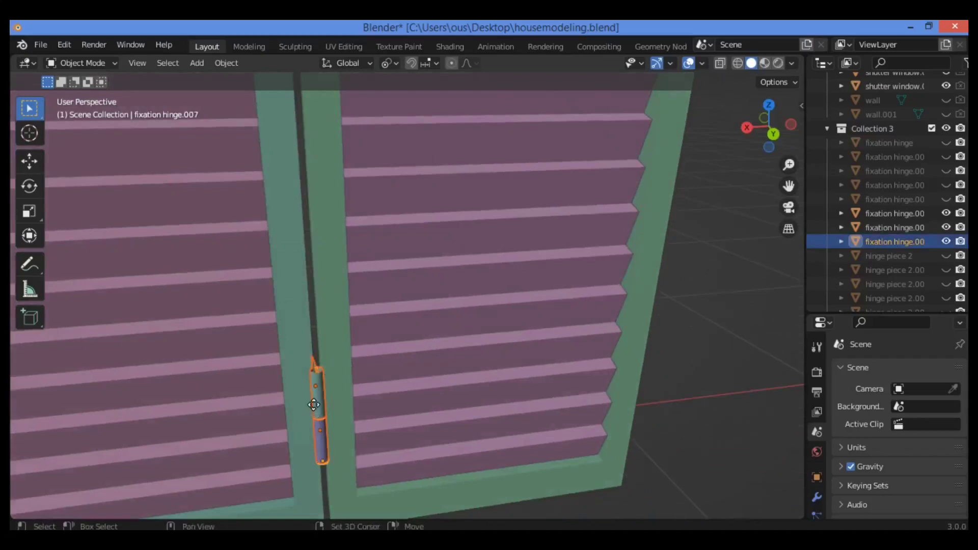
Step: Duplicate the selected hinge, raise the copy about 0.34 m along Z, and undo both the move and the duplication
key("shift+d")
right_click(313, 404)
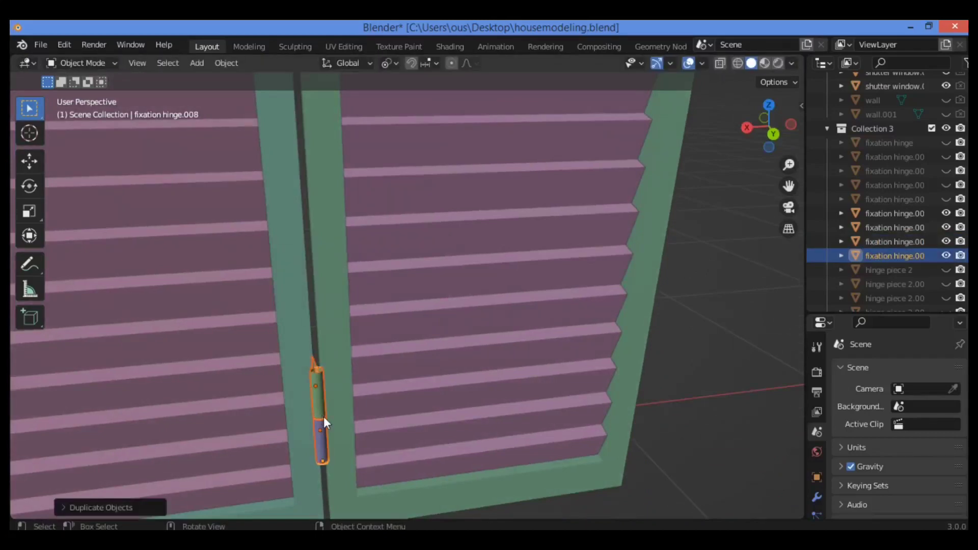
key("g")
key("z")
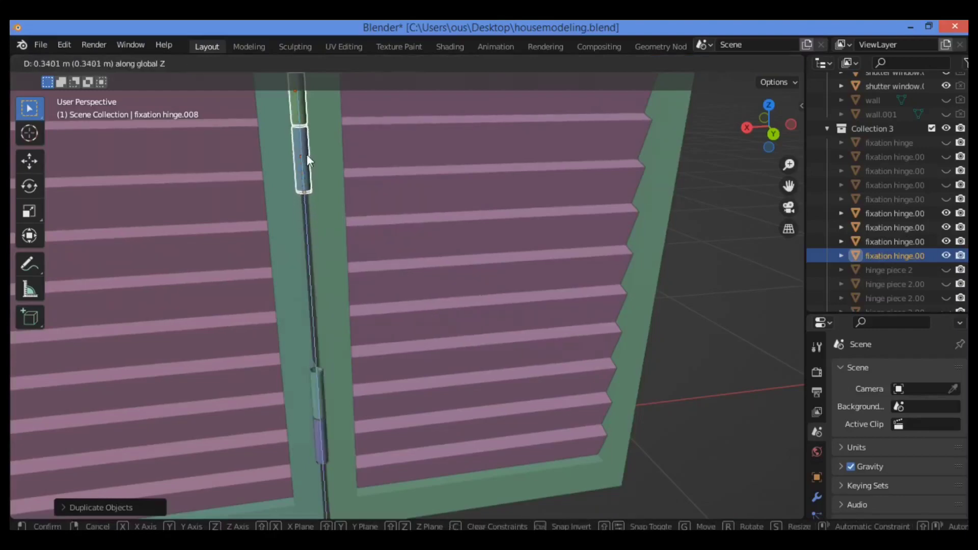
left_click(307, 154)
key("ctrl")
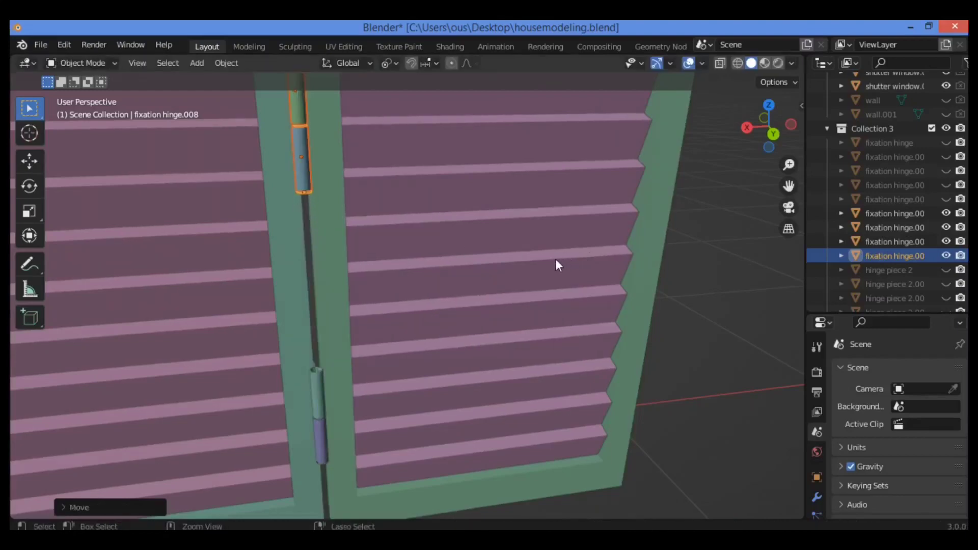
key("ctrl+z")
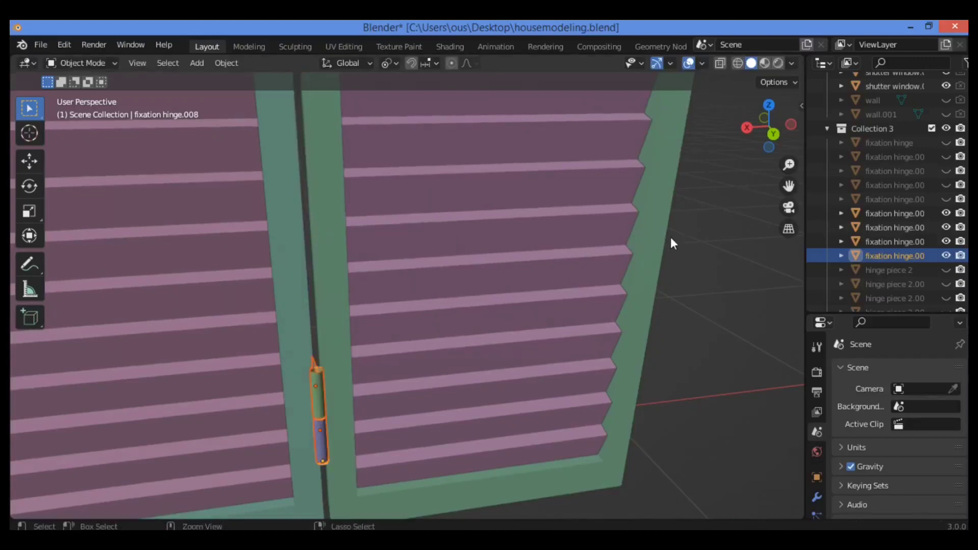
key("ctrl+z")
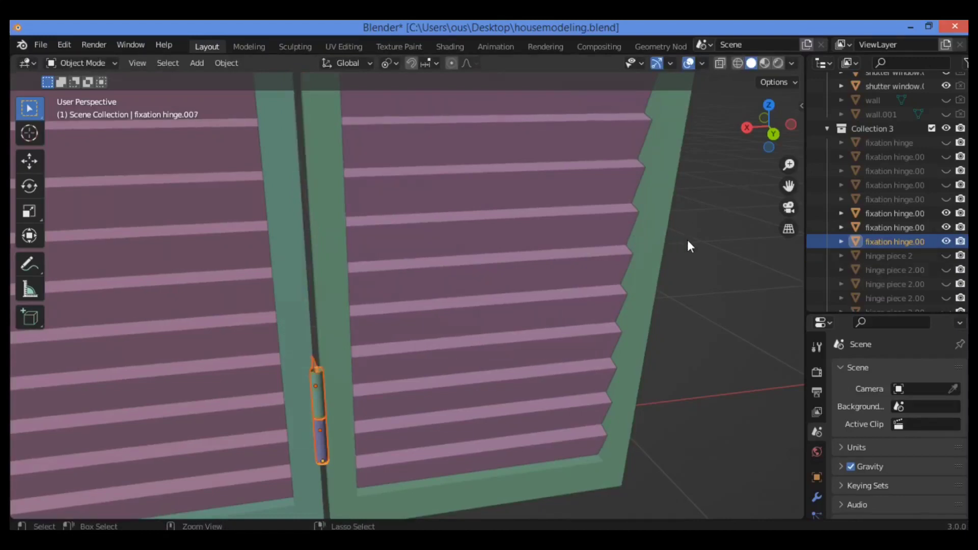
Step: Hide both shutter frames of the first window in back view to expose its hinges
left_click(725, 240)
left_click_drag(788, 163, 788, 193)
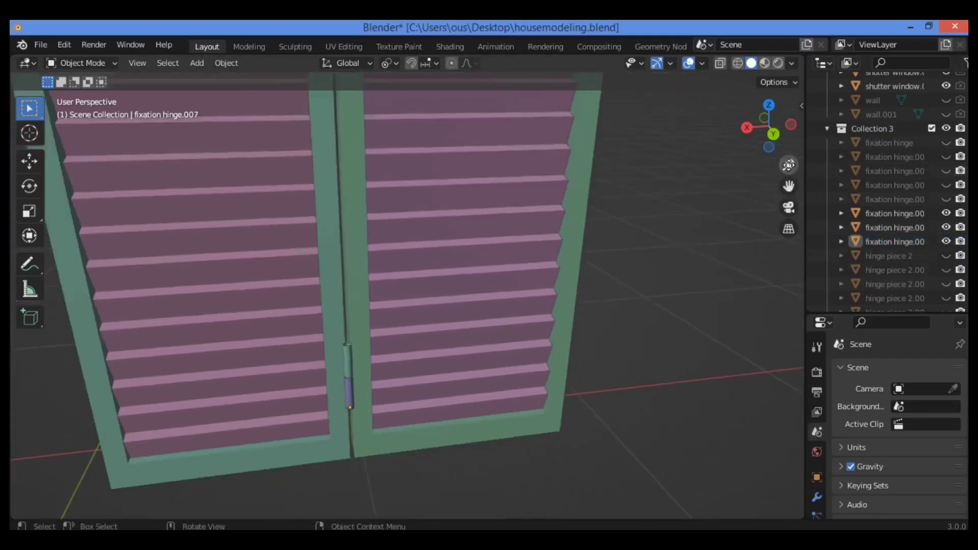
key("ctrl+KP_1")
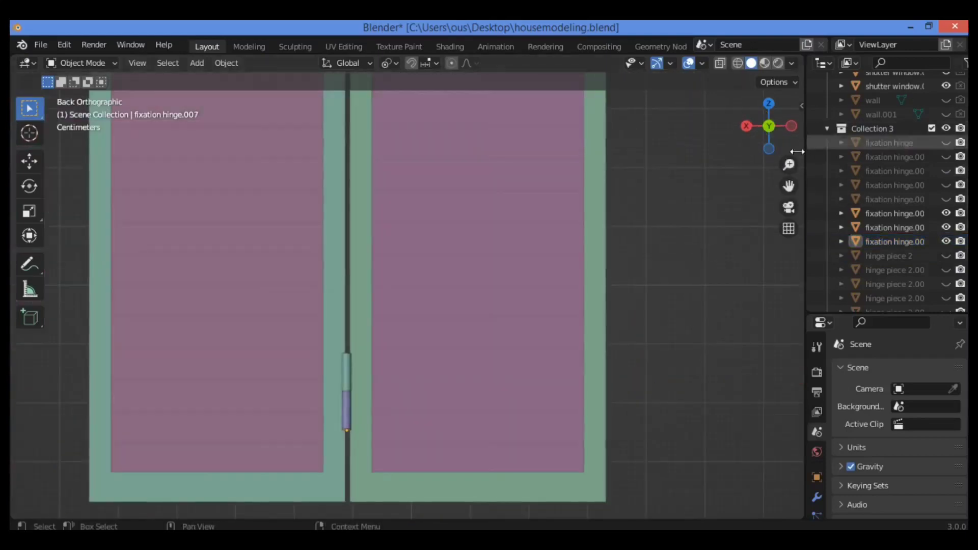
scroll(791, 166, "down", 6)
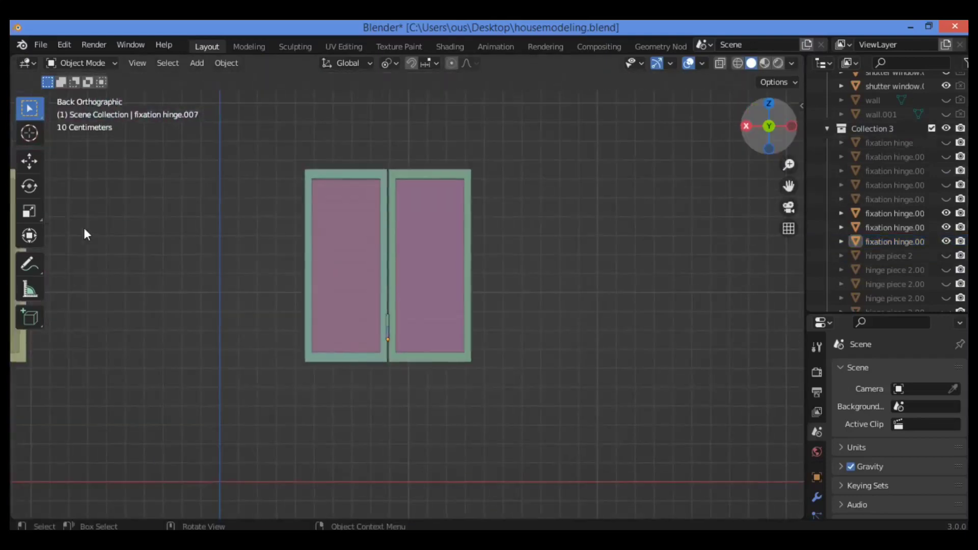
left_click_drag(788, 186, 114, 182)
left_click(112, 177)
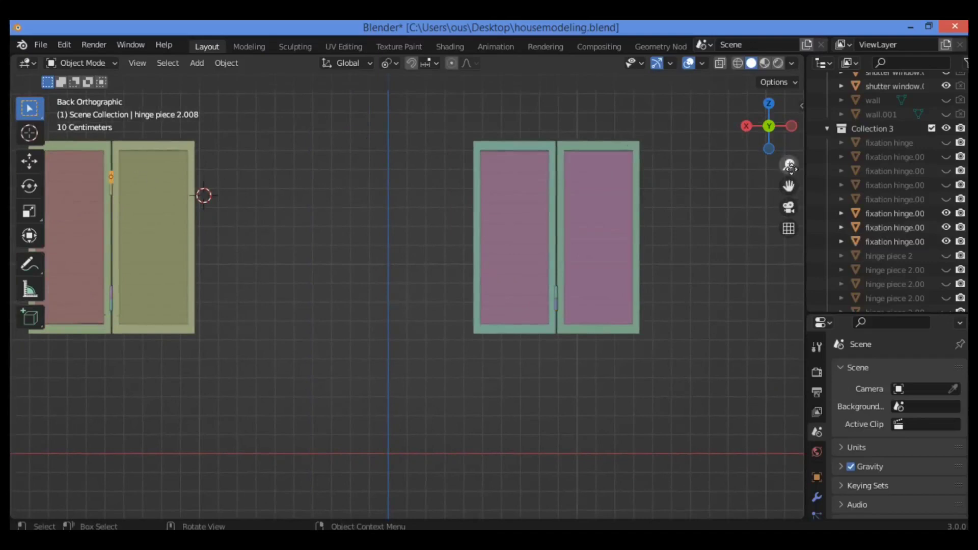
left_click(175, 161)
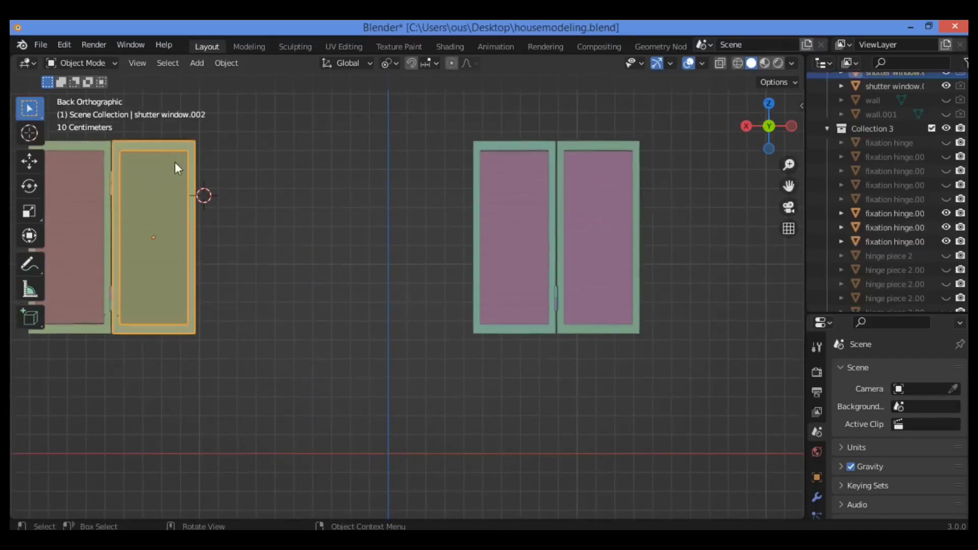
left_click(102, 148, "shift")
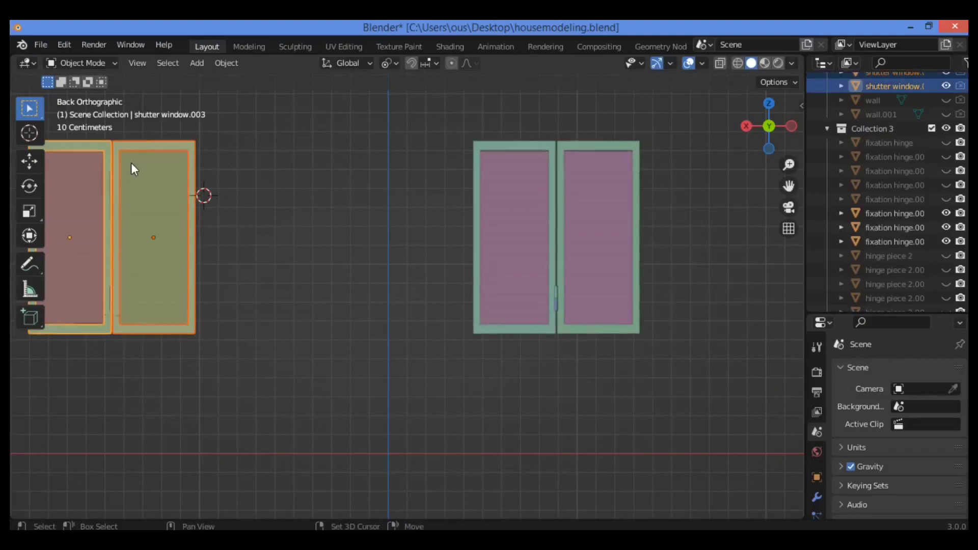
key("h")
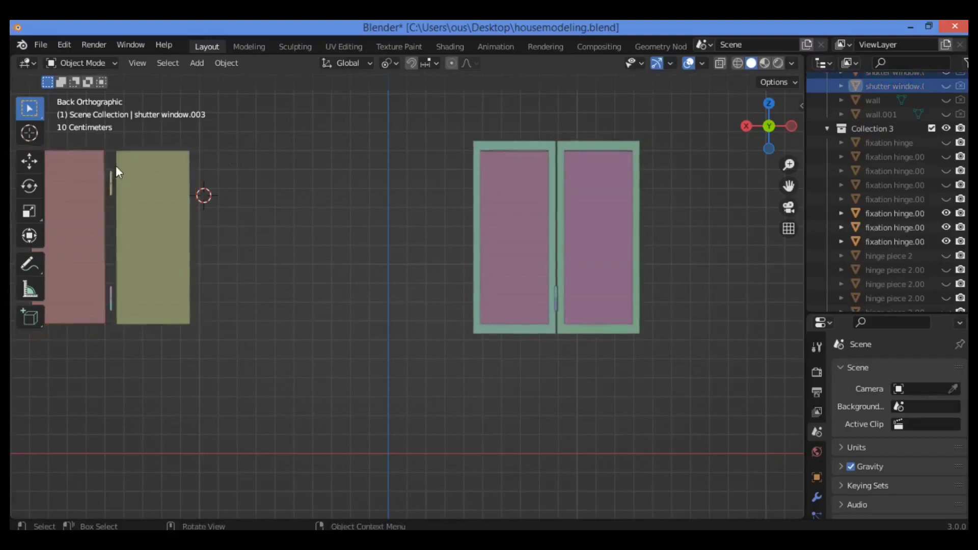
Step: Hide both slat panels of the first window so only its two hinges remain there
left_click(115, 164)
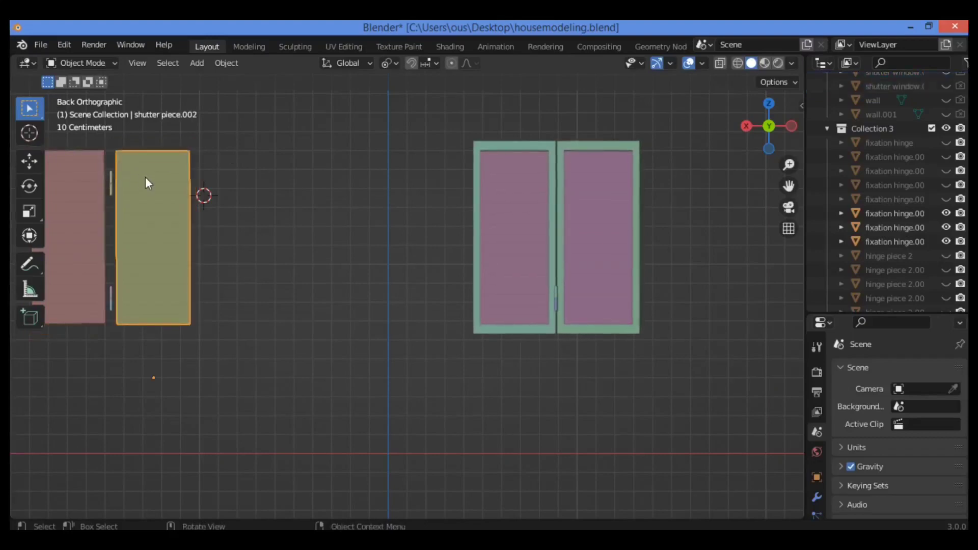
key("h")
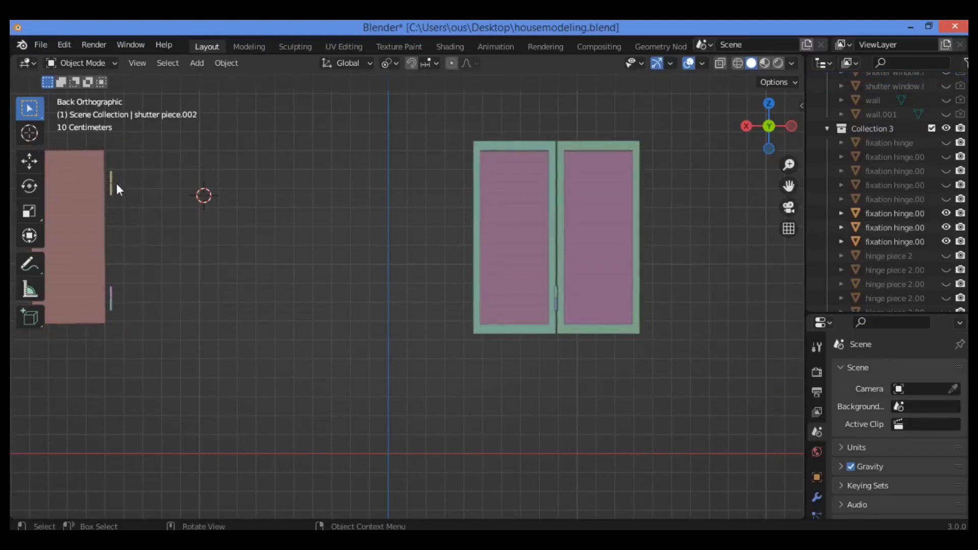
left_click(104, 179)
key("h")
Step: Duplicate the first window's whole upper hinge, move the copy along negative X into the gap between the second window's shutters, and clear the selection
left_click(111, 184)
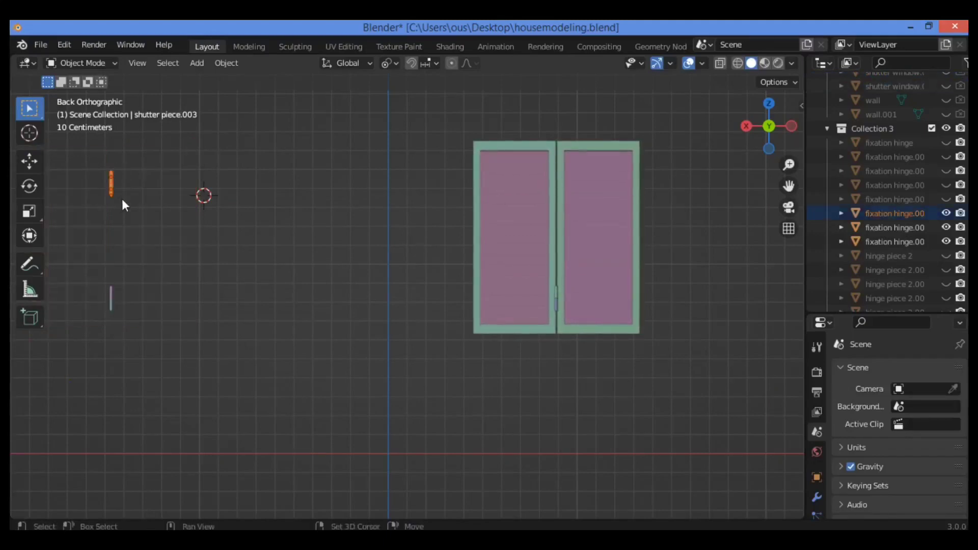
key("shift+d")
right_click(122, 199)
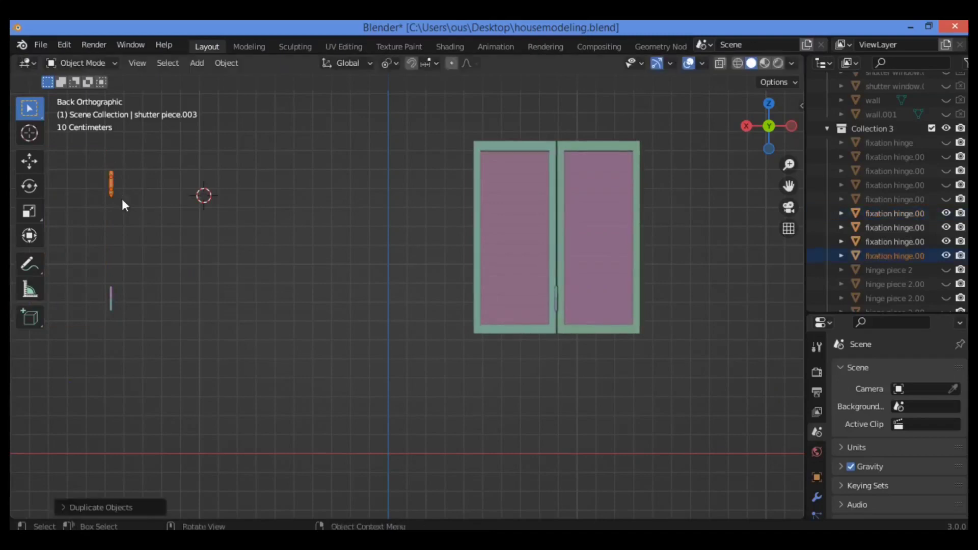
key("g")
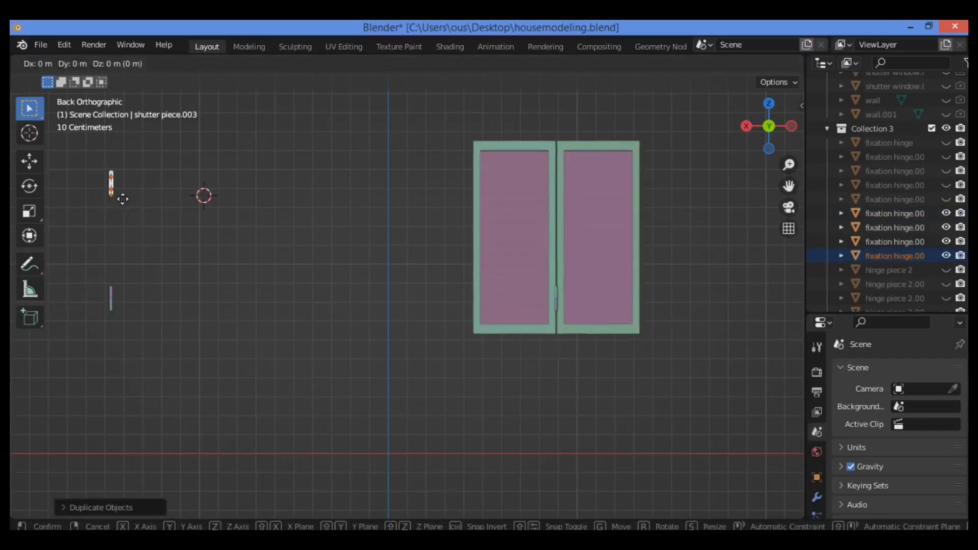
key("x")
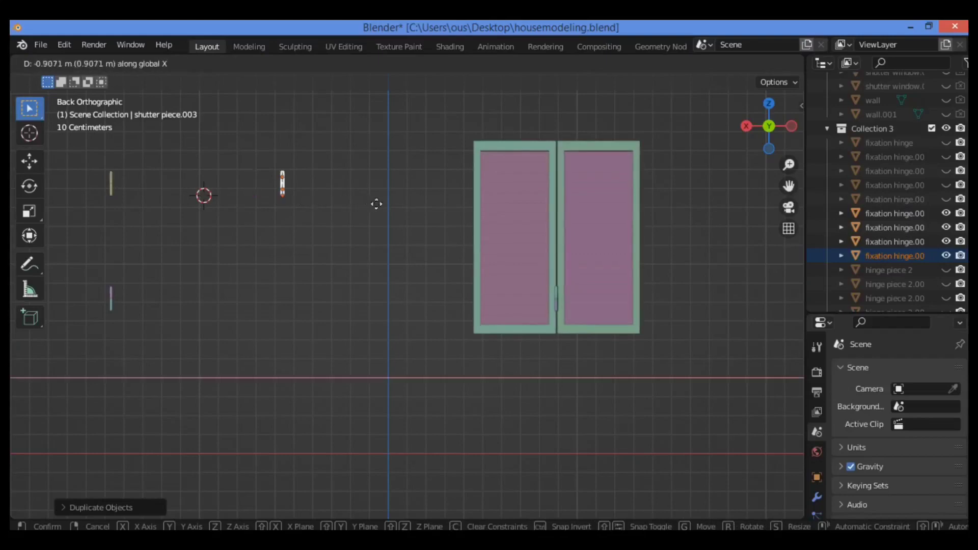
left_click(567, 217)
left_click(700, 214)
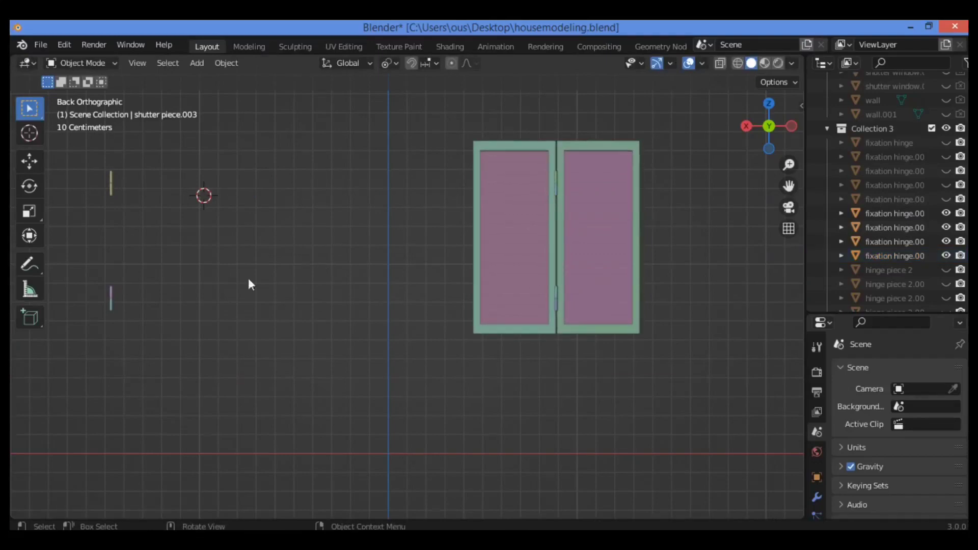
Step: Examine the hinges in perspective and look through the collections, briefly toggling fixation hinge visibility to check which objects are shown
middle_click_drag(479, 285, 540, 315)
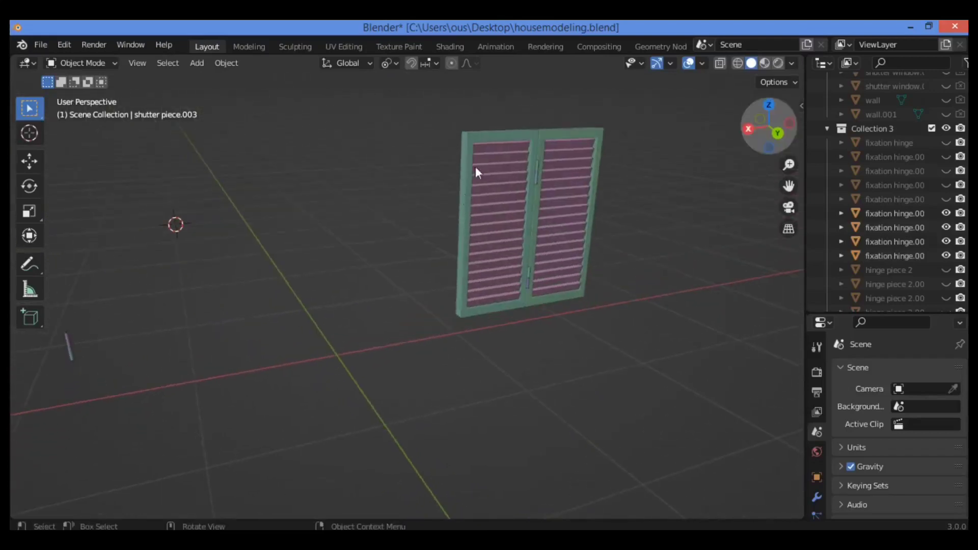
left_click_drag(788, 165, 259, 271)
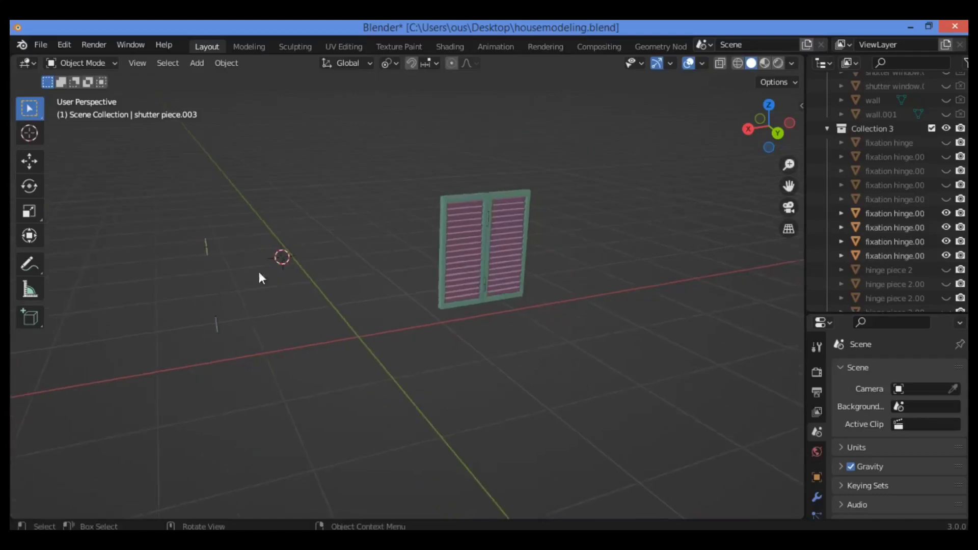
left_click(945, 214)
left_click(945, 214)
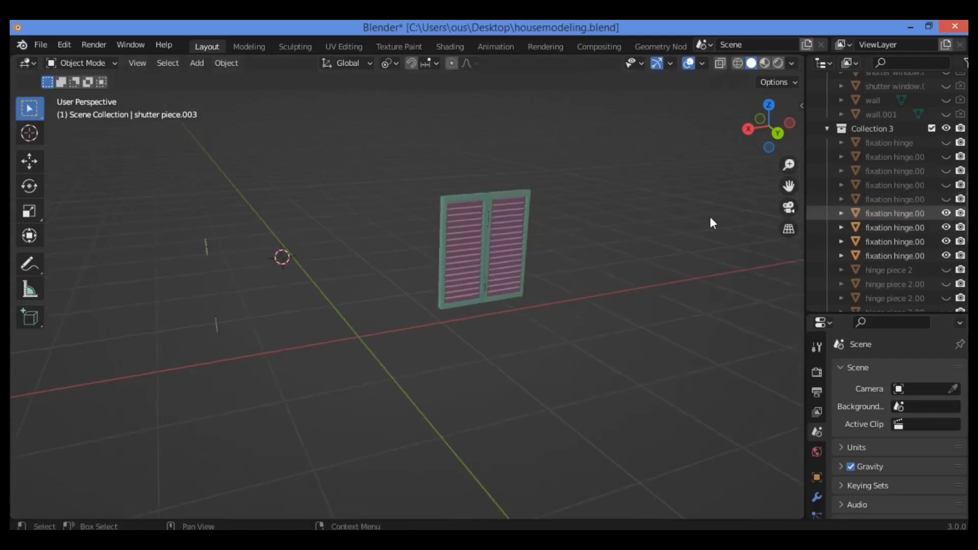
left_click_drag(788, 164, 662, 176)
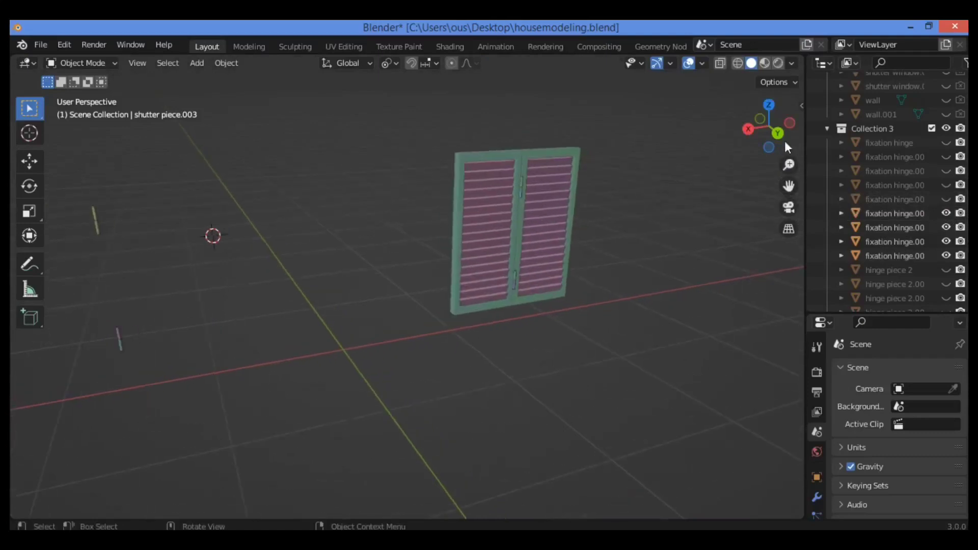
left_click(945, 142)
left_click(945, 142)
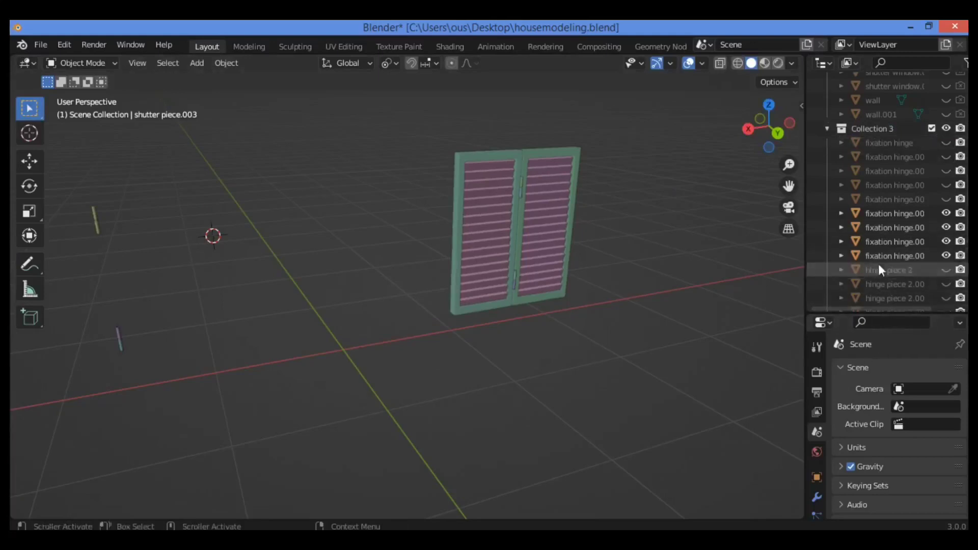
scroll(896, 262, "down", 7)
scroll(915, 261, "up", 15)
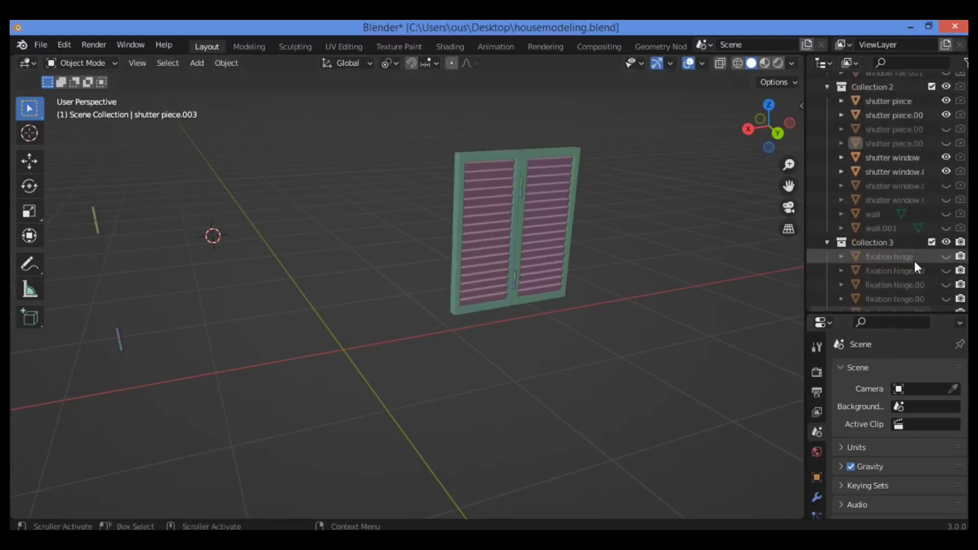
scroll(915, 260, "down", 15)
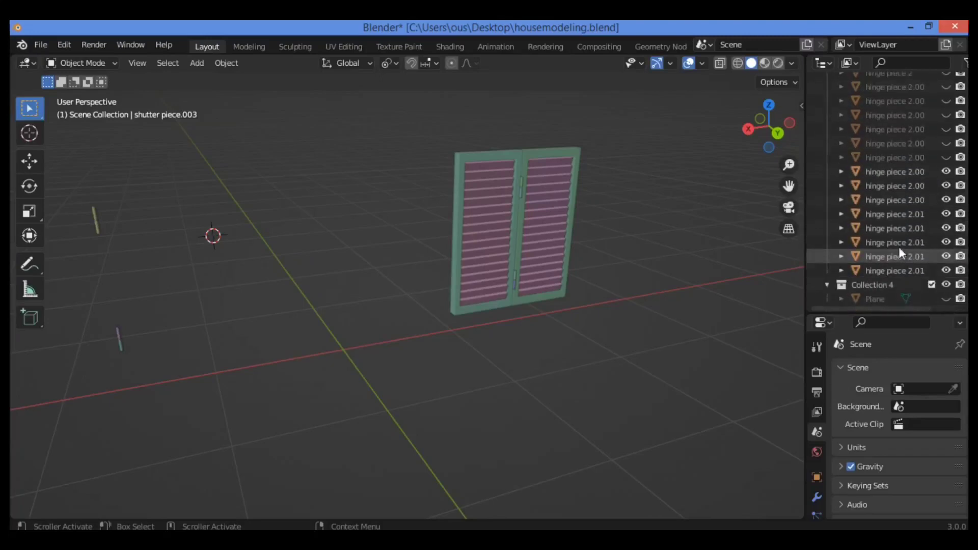
scroll(885, 161, "down", 6)
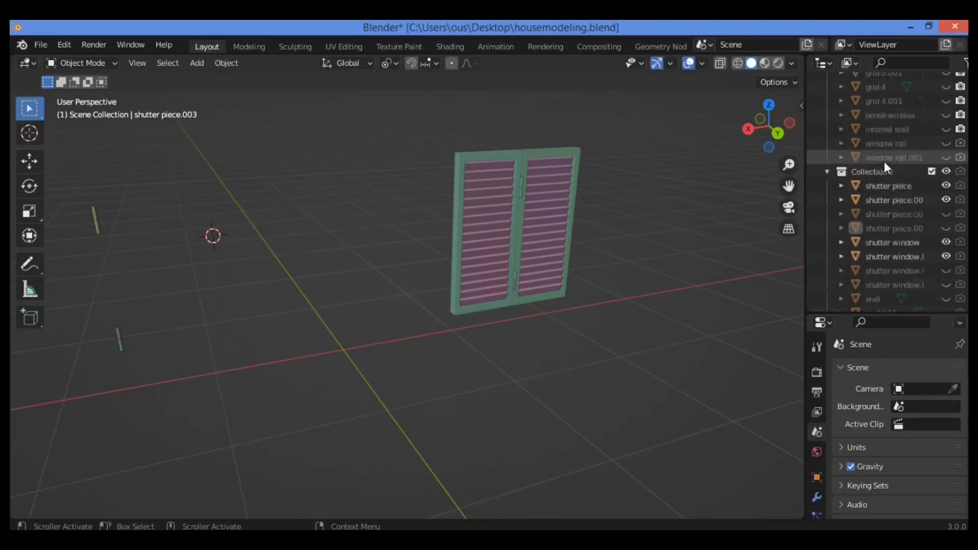
Step: Duplicate the second window's upper hinge and move the copy about 0.44 m along X to the shutter's outer edge
scroll(884, 161, "up", 2)
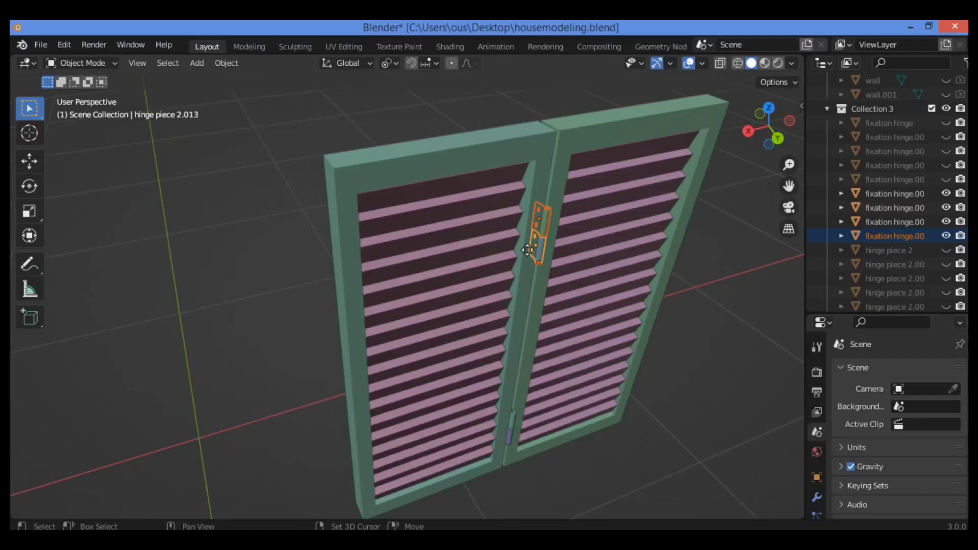
key("shift+d")
right_click(527, 250)
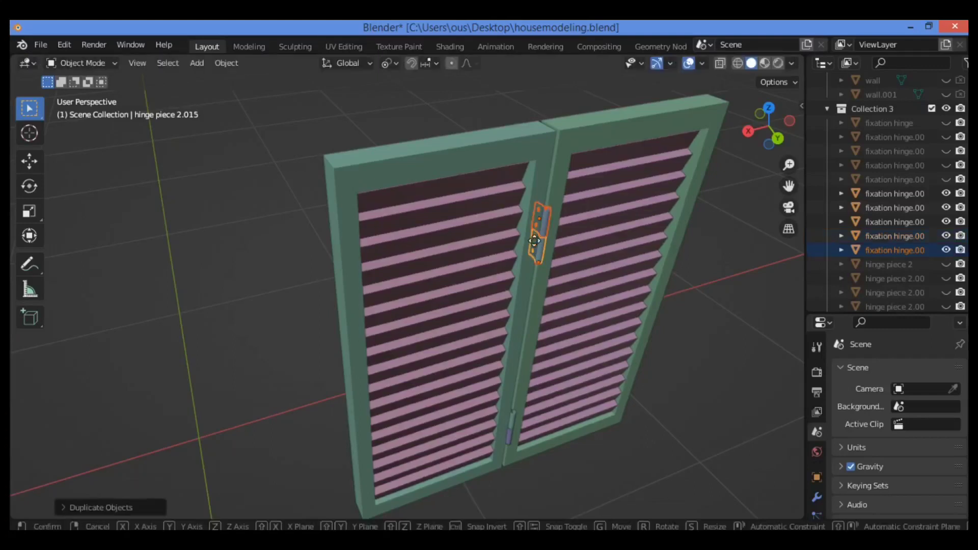
key("g")
key("x")
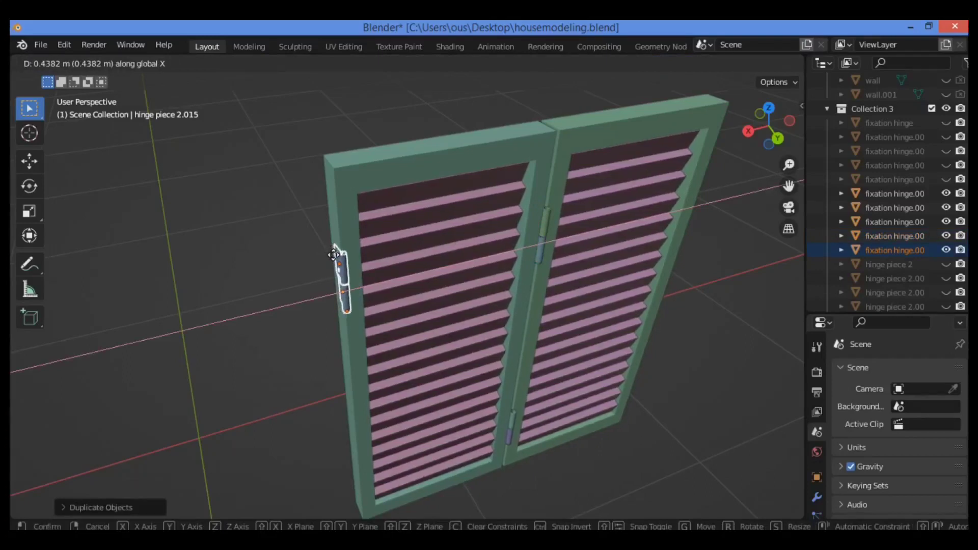
left_click(333, 255)
Step: Duplicate all three pieces of the second window's lower hinge, move the copy about 0.43 m along X to the shutter's outer edge, and clear the selection
left_click_drag(789, 186, 420, 229)
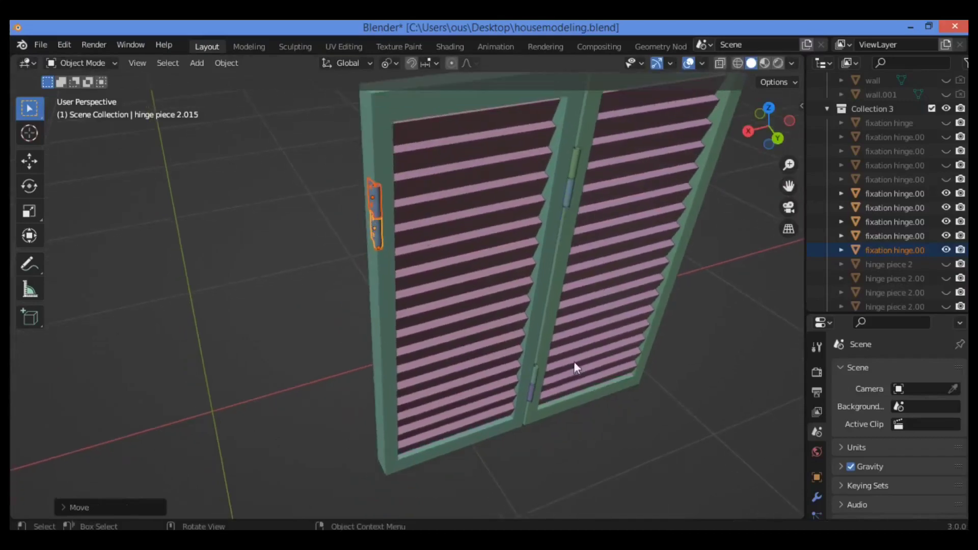
left_click(535, 376)
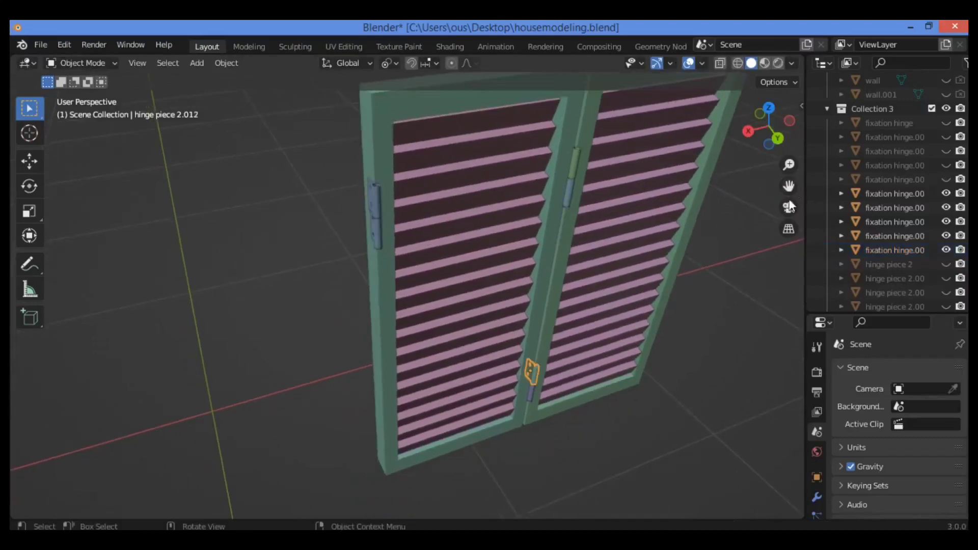
left_click_drag(789, 164, 695, 190)
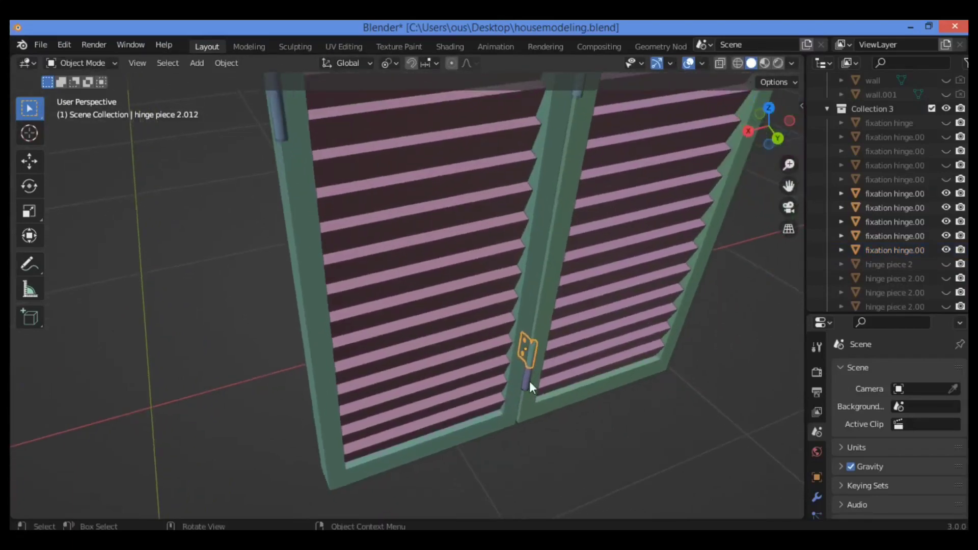
left_click(528, 378, "shift")
left_click(543, 344, "shift")
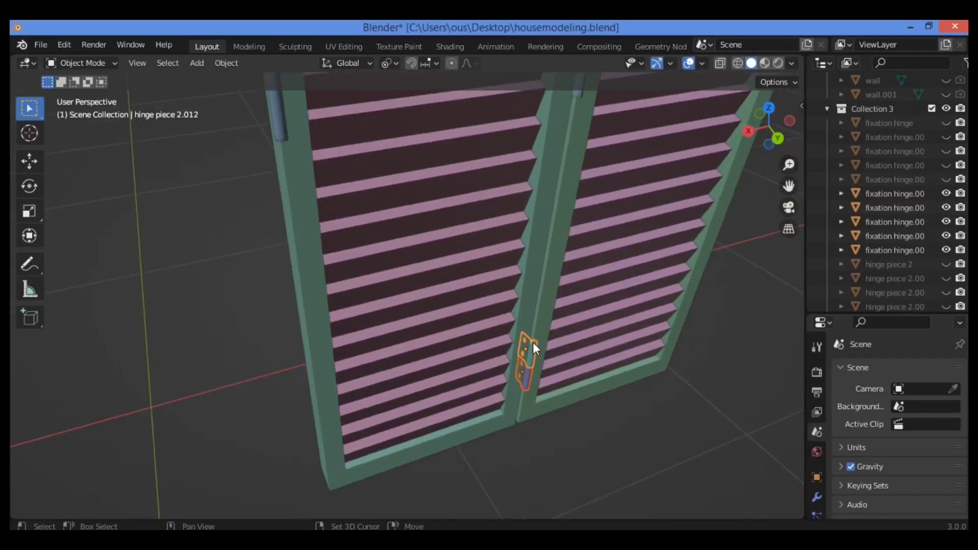
left_click(533, 343, "shift")
left_click(533, 346, "shift")
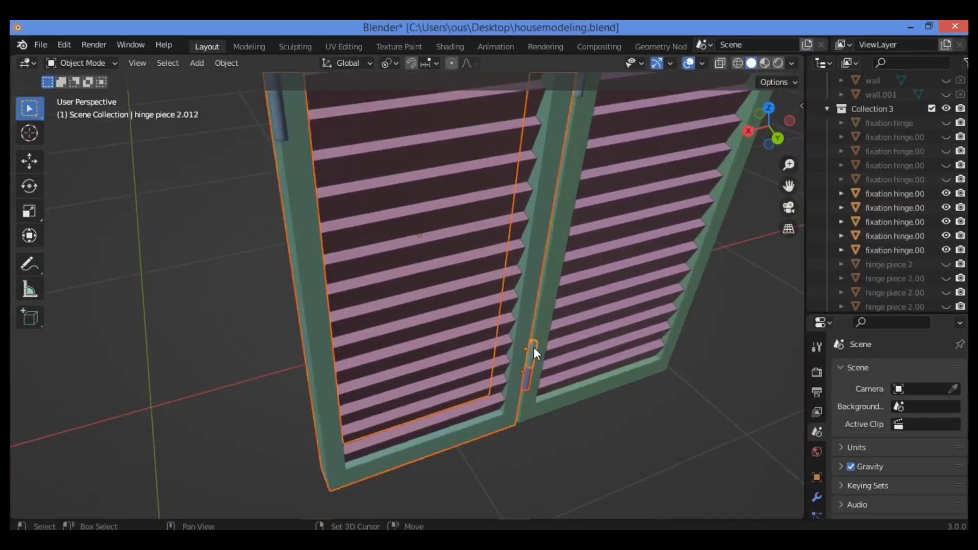
left_click(534, 343)
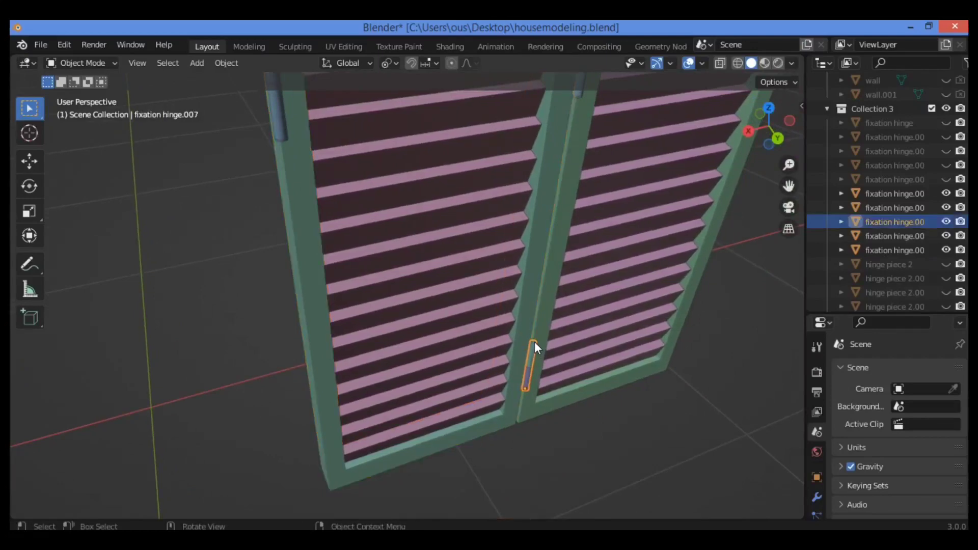
left_click(533, 368, "shift")
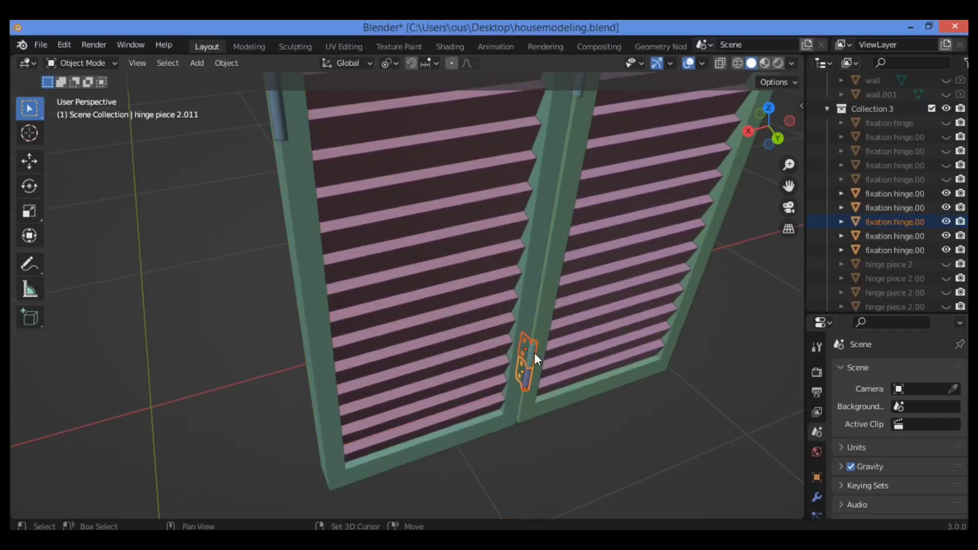
key("shift+d")
right_click(534, 353)
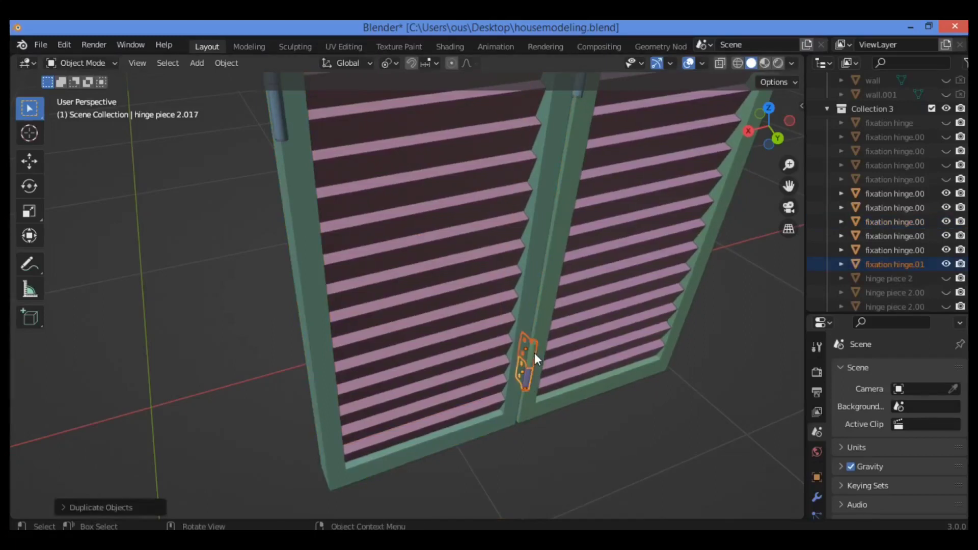
key("g")
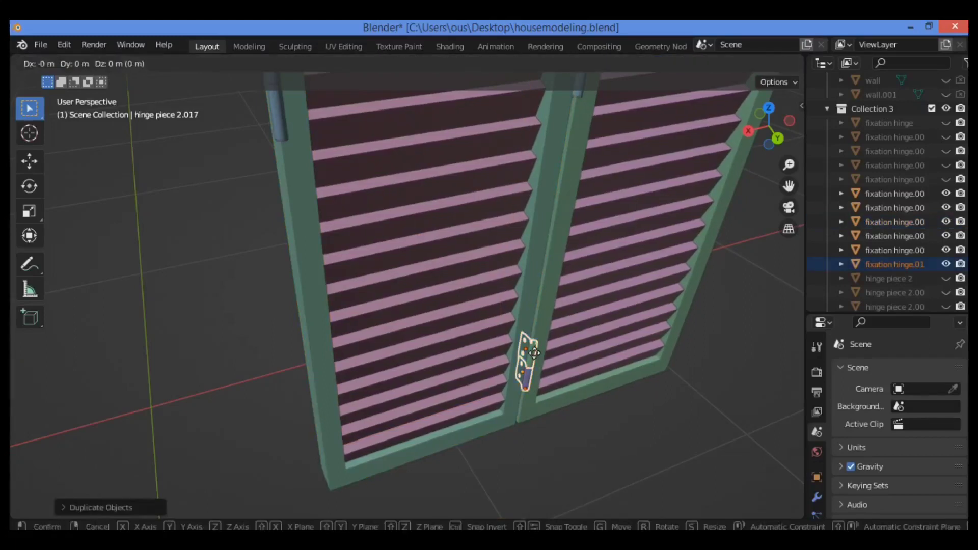
key("x")
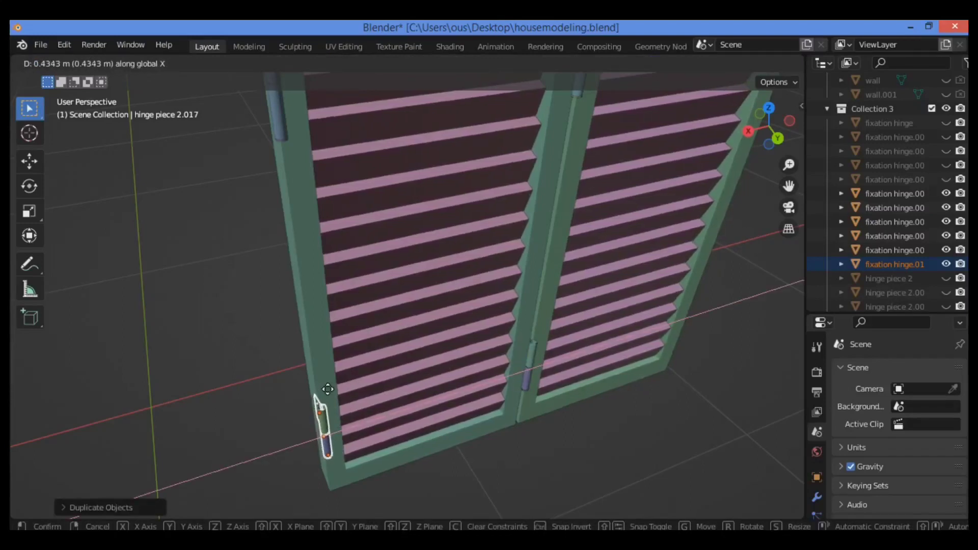
left_click(327, 389)
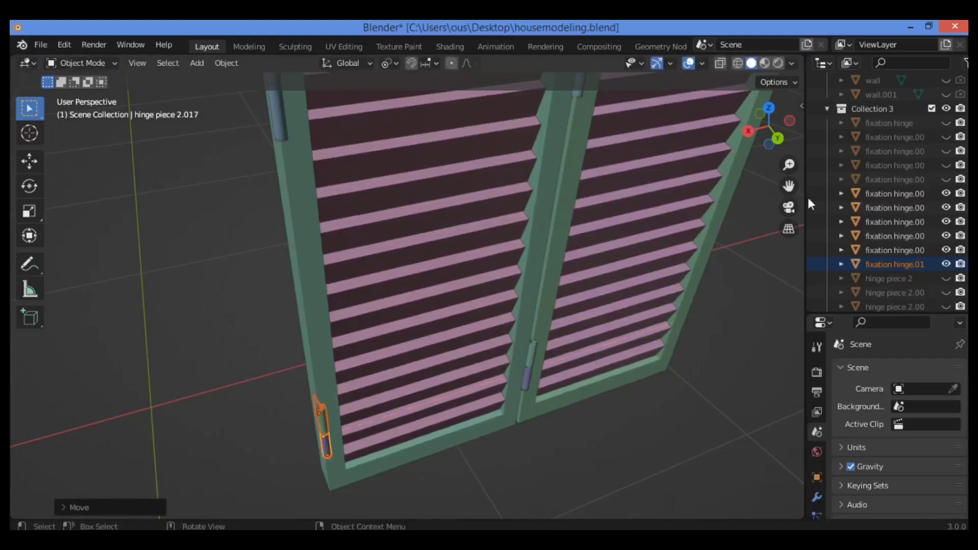
left_click_drag(792, 167, 580, 230)
left_click(581, 230)
left_click_drag(788, 163, 698, 168)
left_click_drag(774, 125, 619, 199)
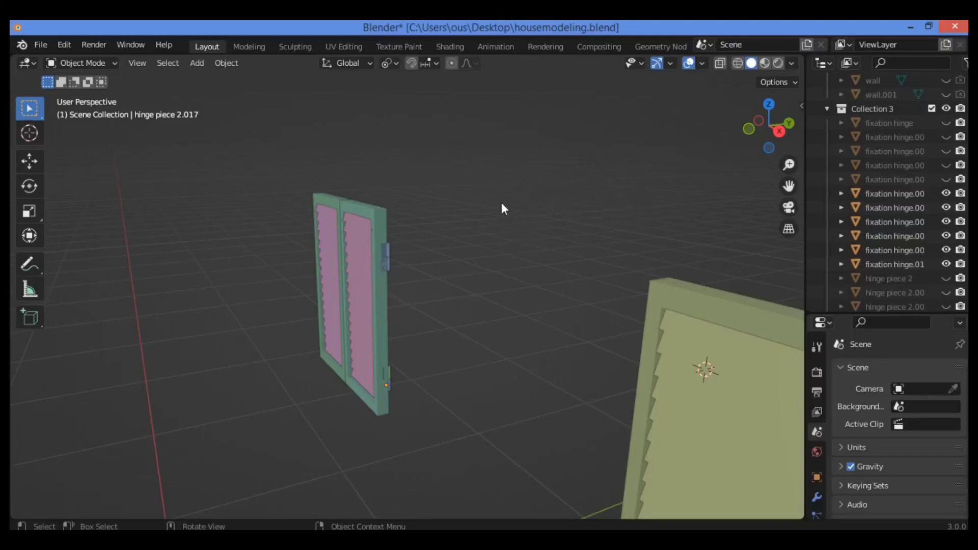
left_click_drag(788, 162, 790, 170)
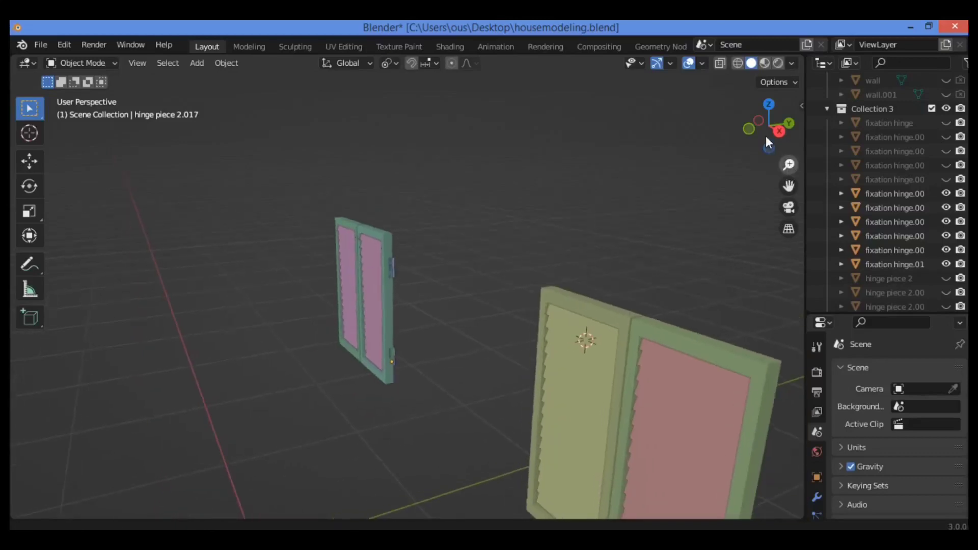
left_click_drag(769, 127, 651, 176)
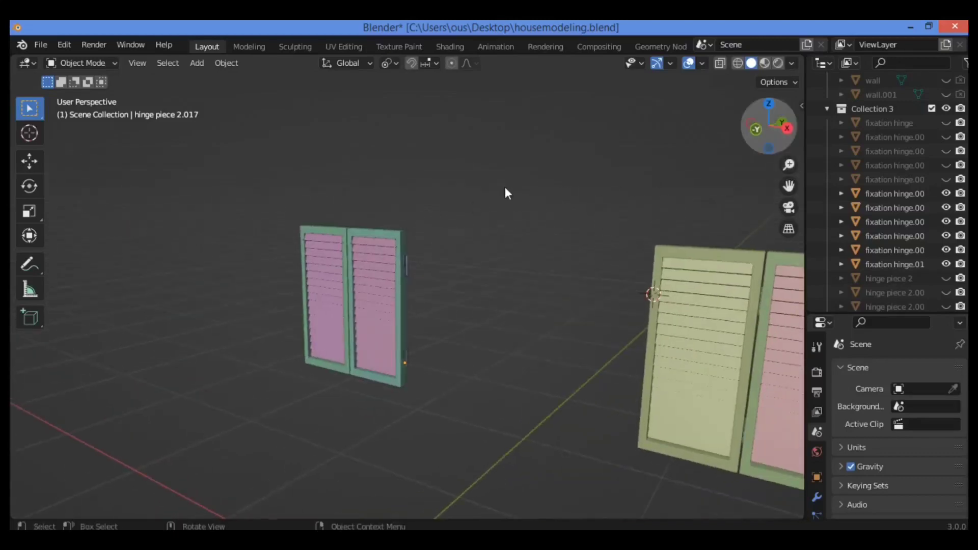